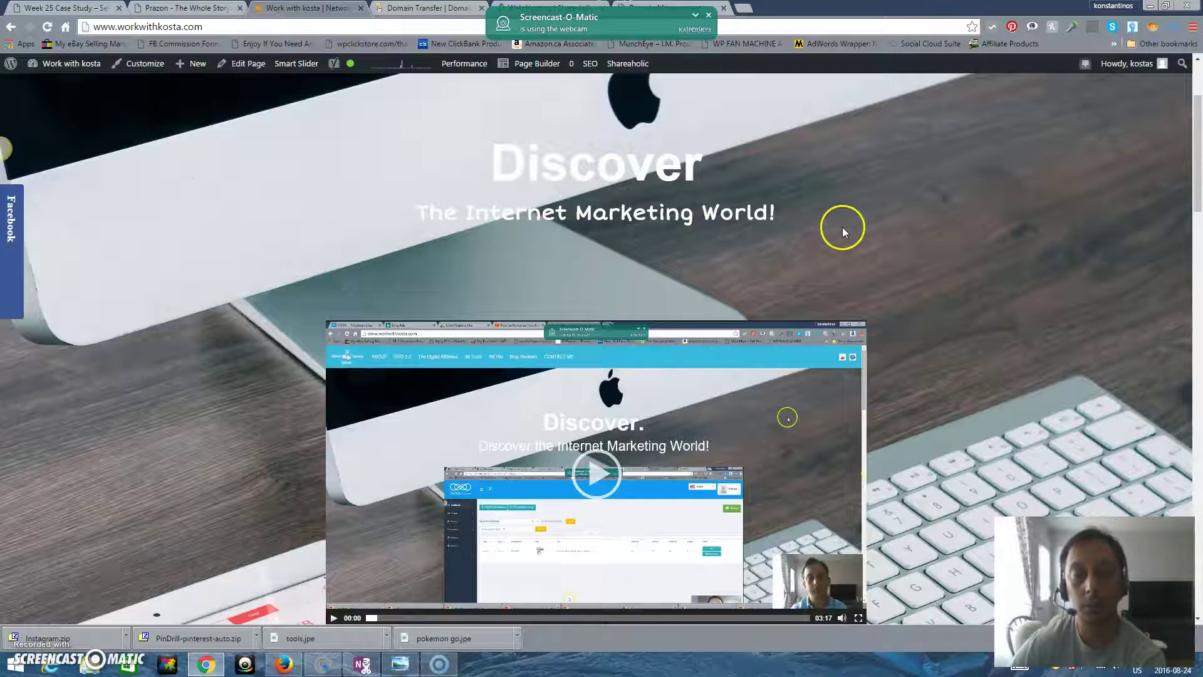
Scroll through the workwithkosta.com homepage and back up, then switch to GoDaddy's Domain Transfer tab.
scroll(886, 238, down, 1)
scroll(886, 234, down, 10)
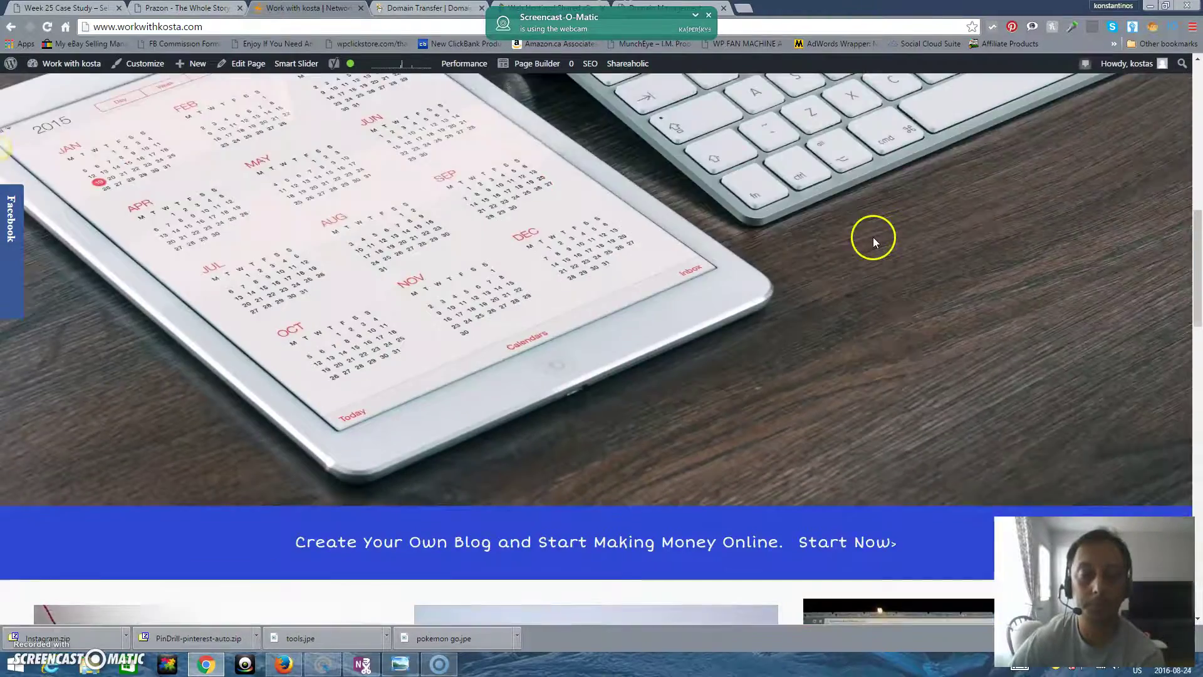
scroll(529, 232, down, 2)
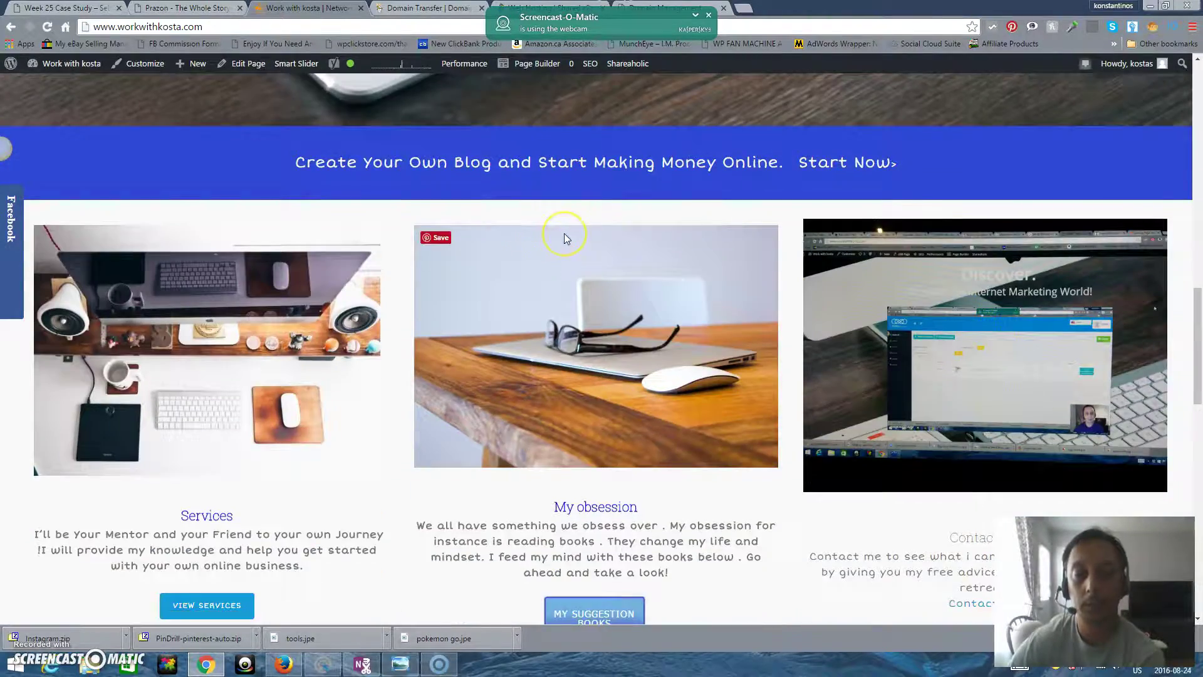
scroll(566, 238, down, 8)
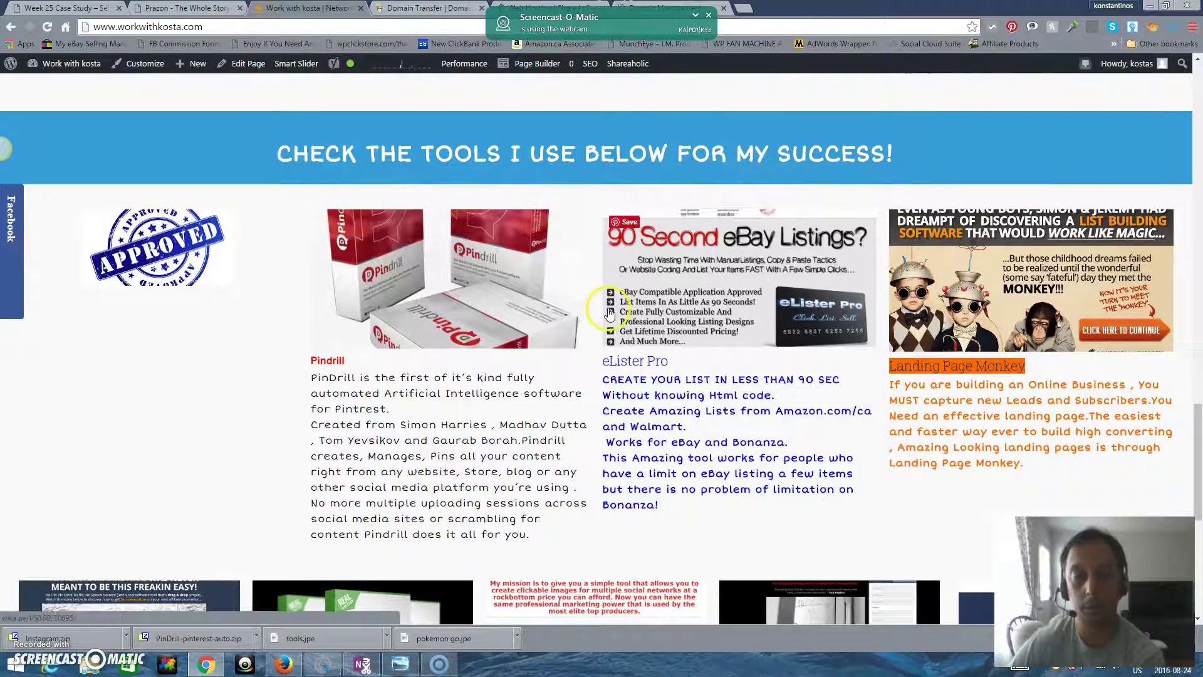
scroll(577, 326, down, 5)
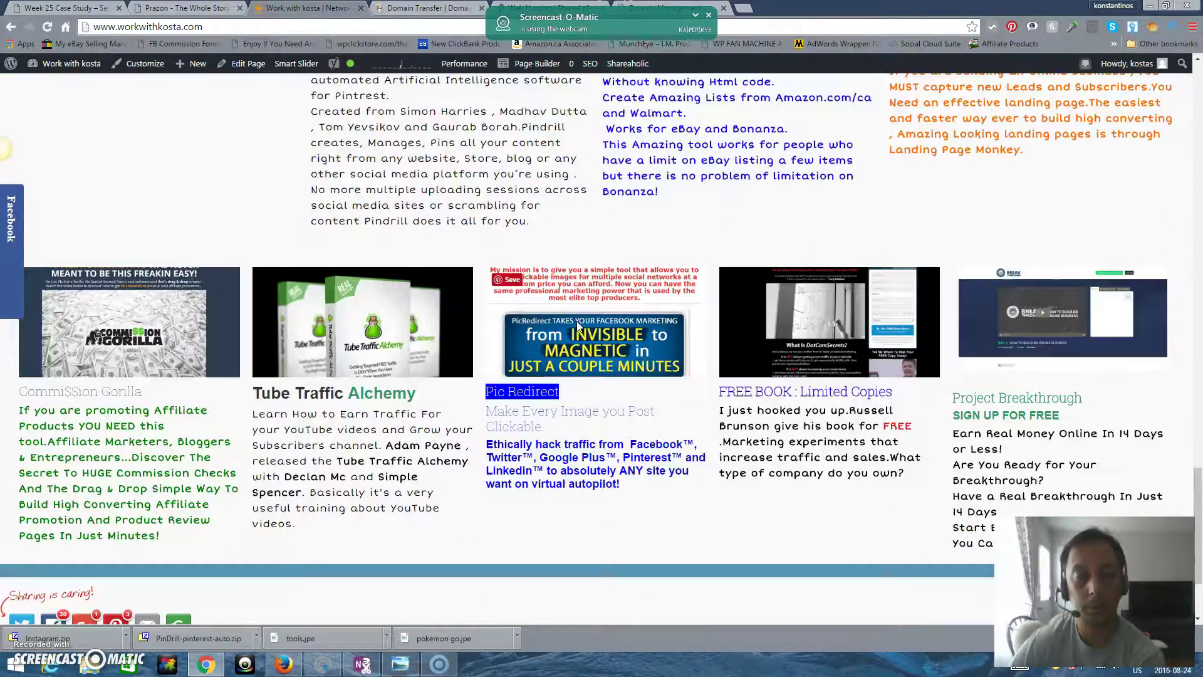
scroll(577, 325, down, 3)
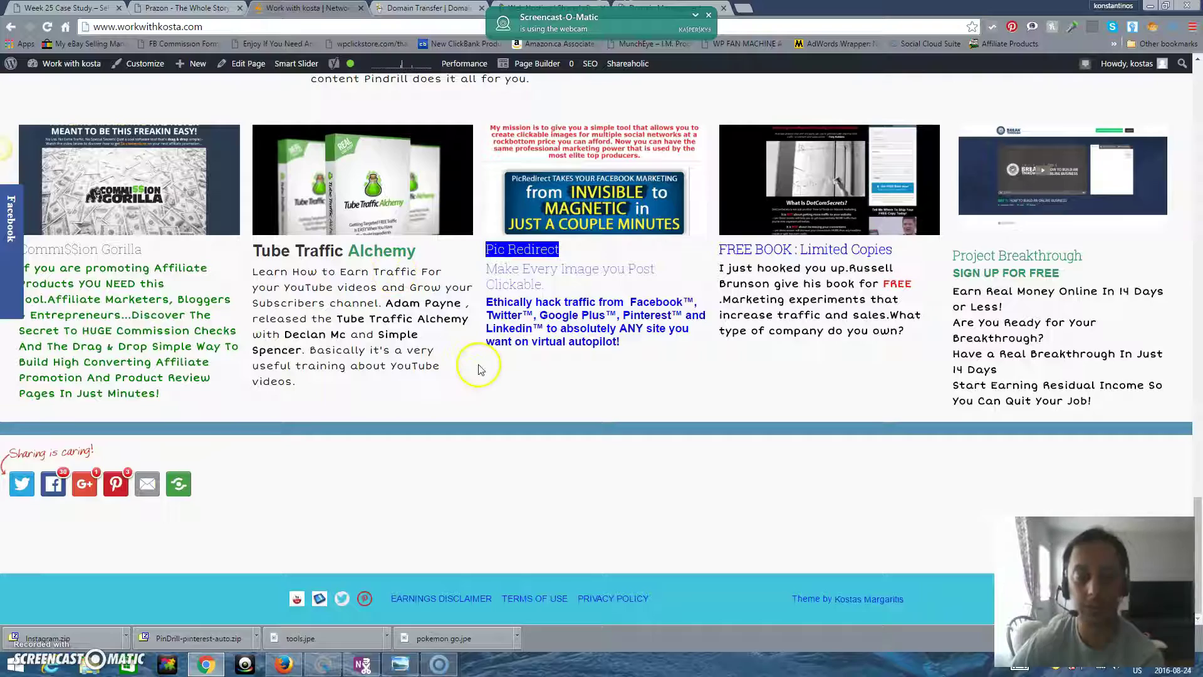
scroll(466, 358, up, 20)
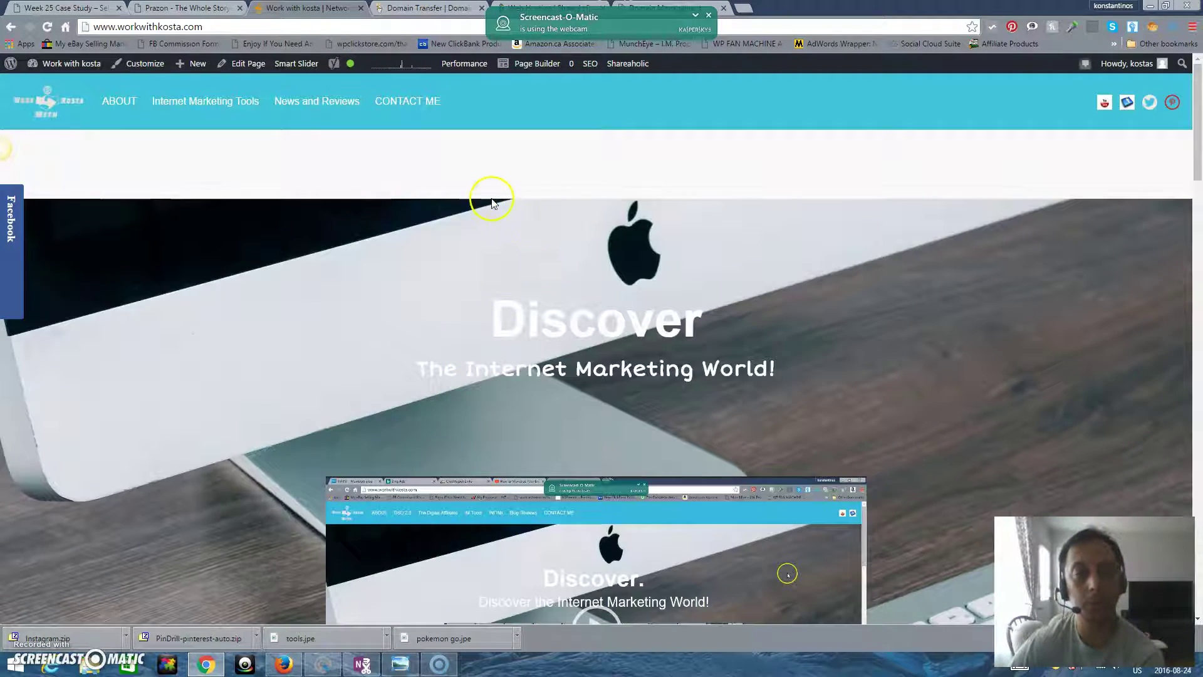
click(418, 9)
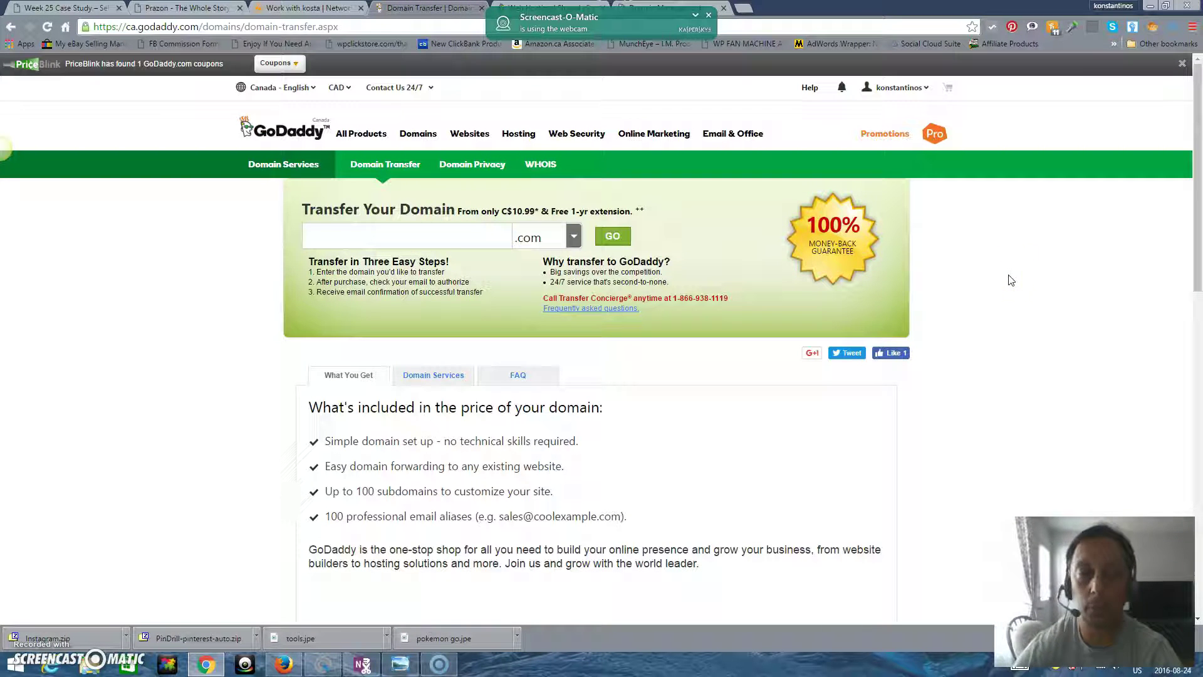
Open GoDaddy's account Quick Links panel from the account name in the Domain Transfer page header.
click(1007, 278)
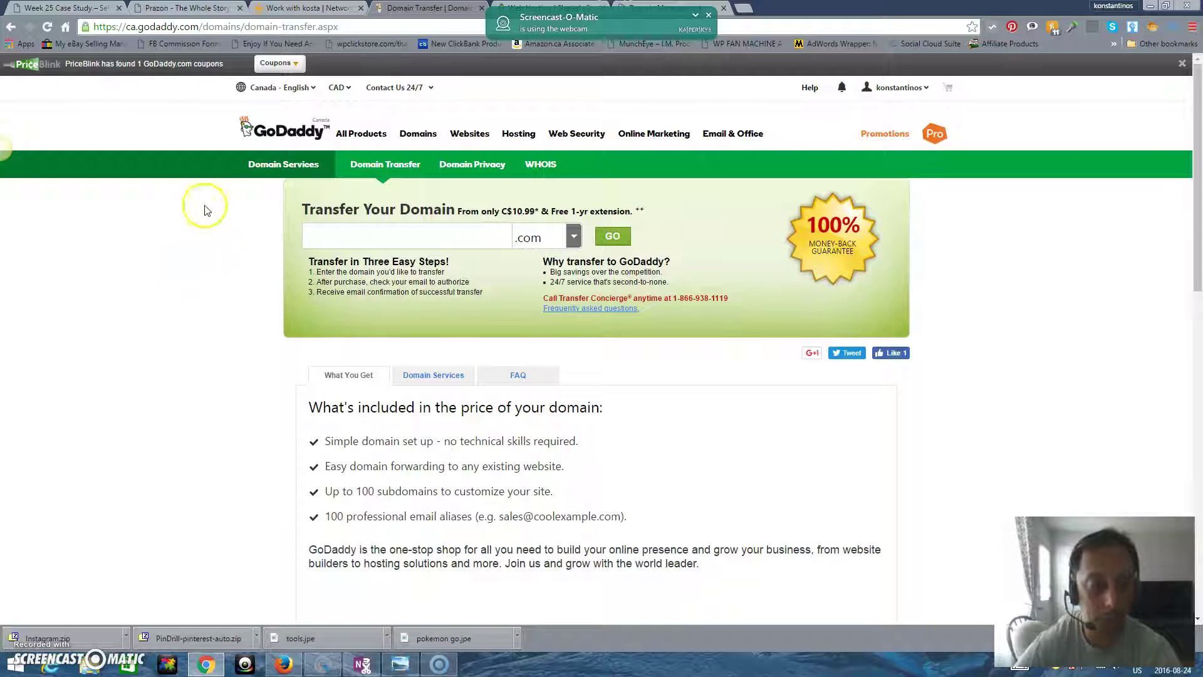
scroll(1055, 457, down, 5)
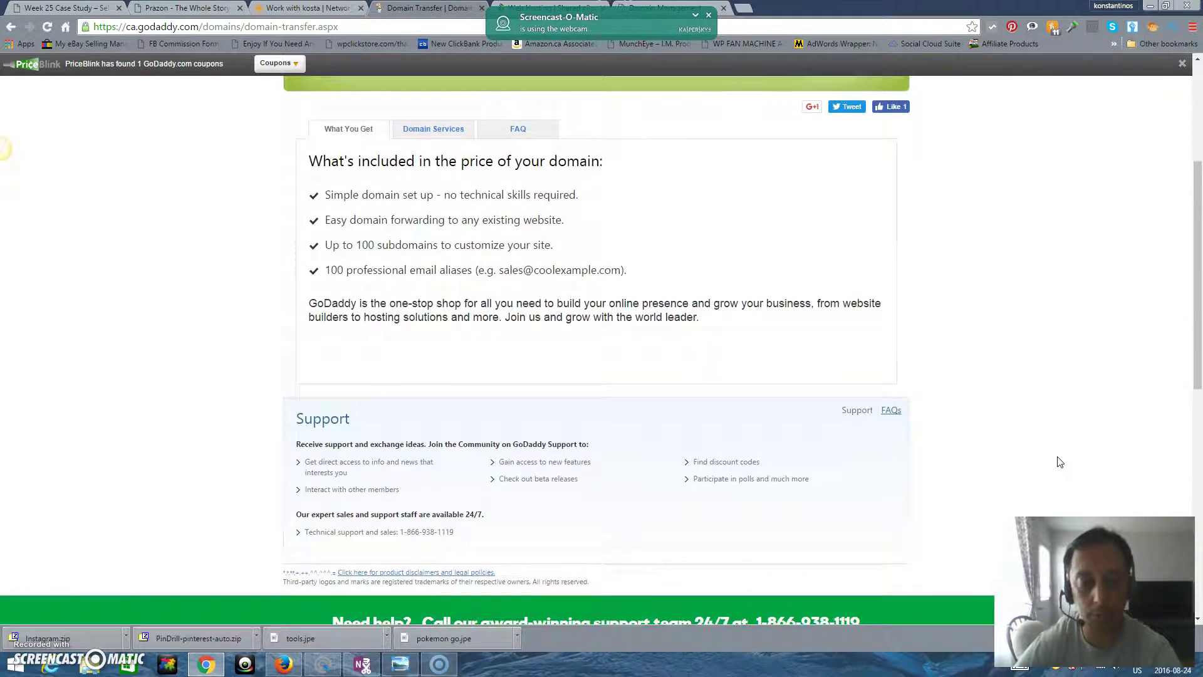
scroll(1059, 462, up, 5)
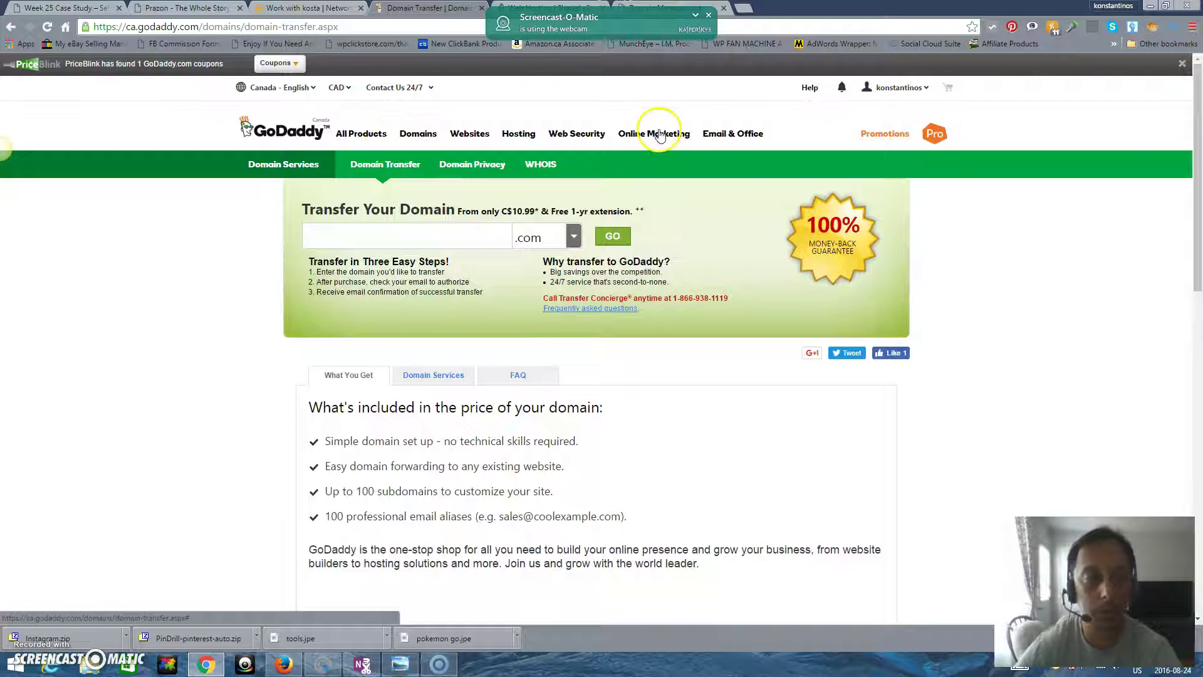
click(924, 88)
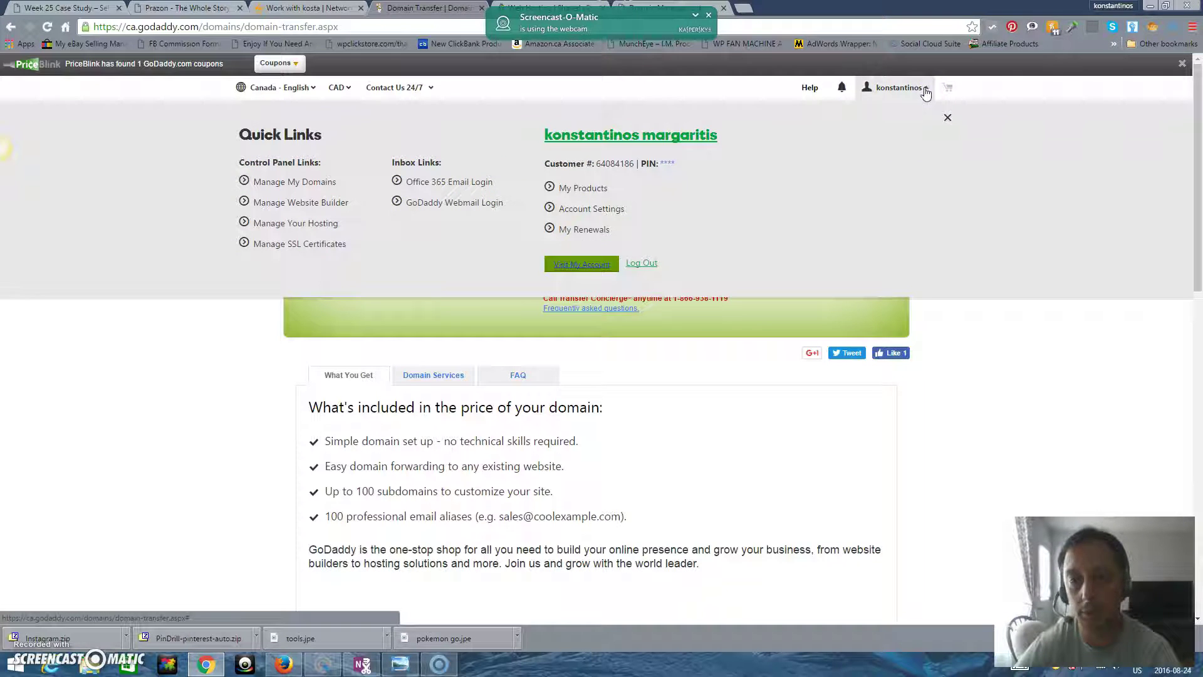
Load Manage My Domains to list the 14 GoDaddy domains, then switch to HostGator's shared plans.
click(310, 183)
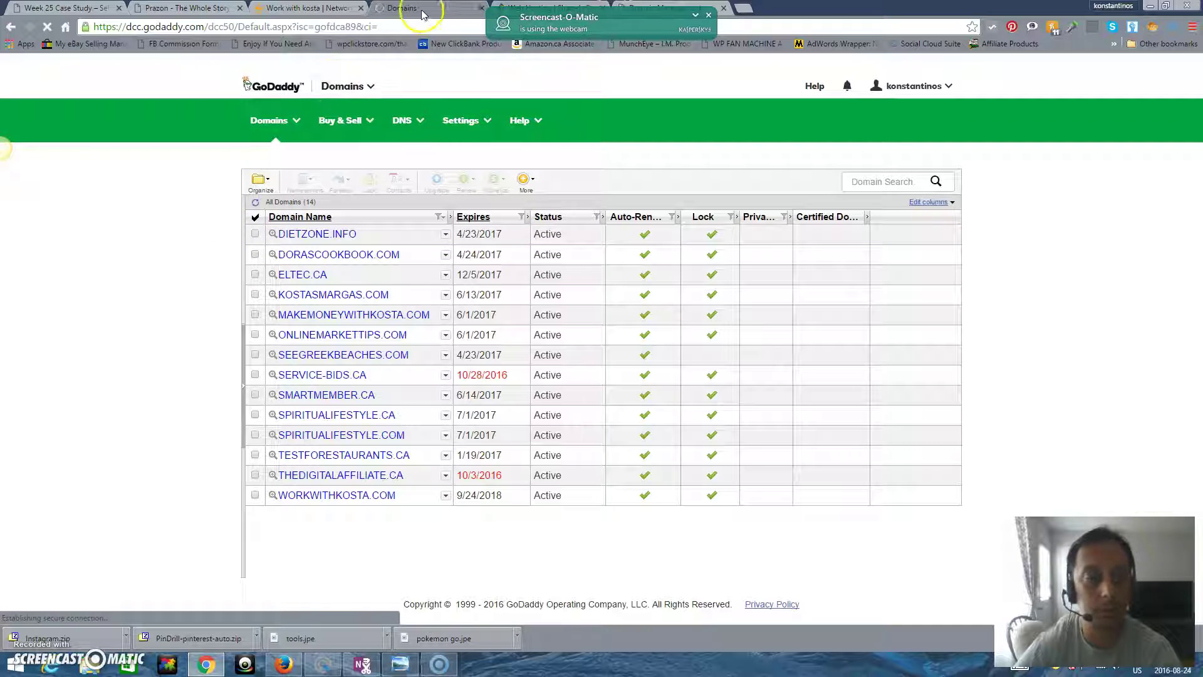
click(511, 8)
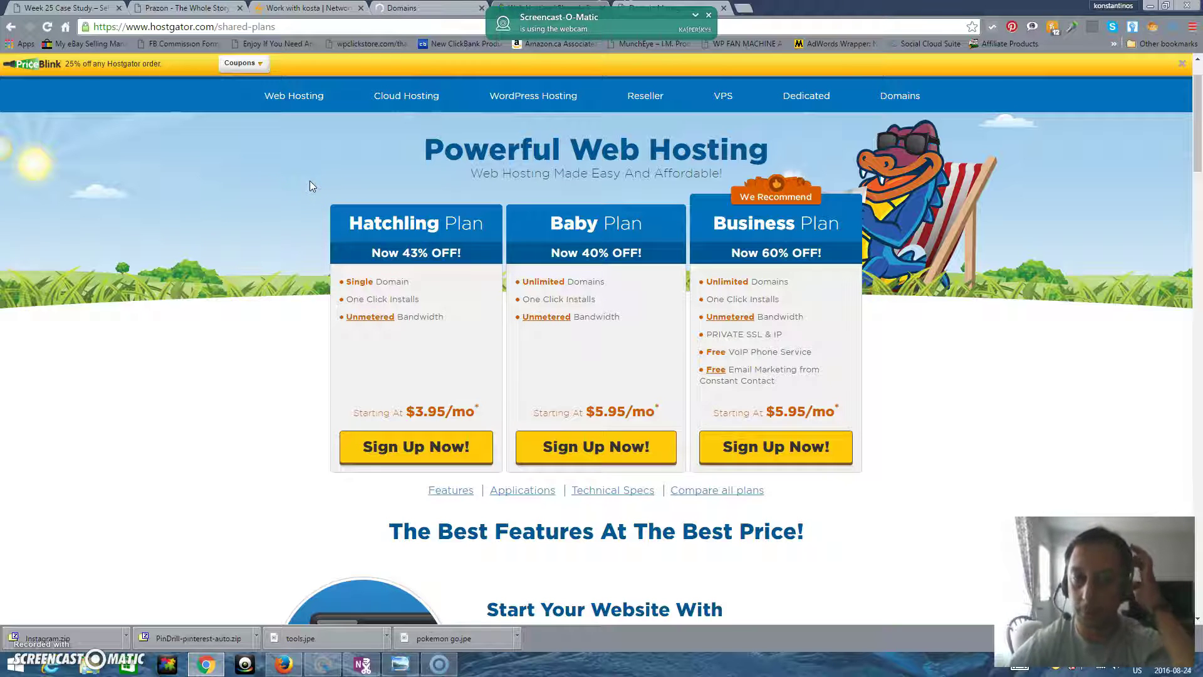
Go to the register.hostgator.com Manage Domains page listing the two domains expiring in 2017.
click(570, 225)
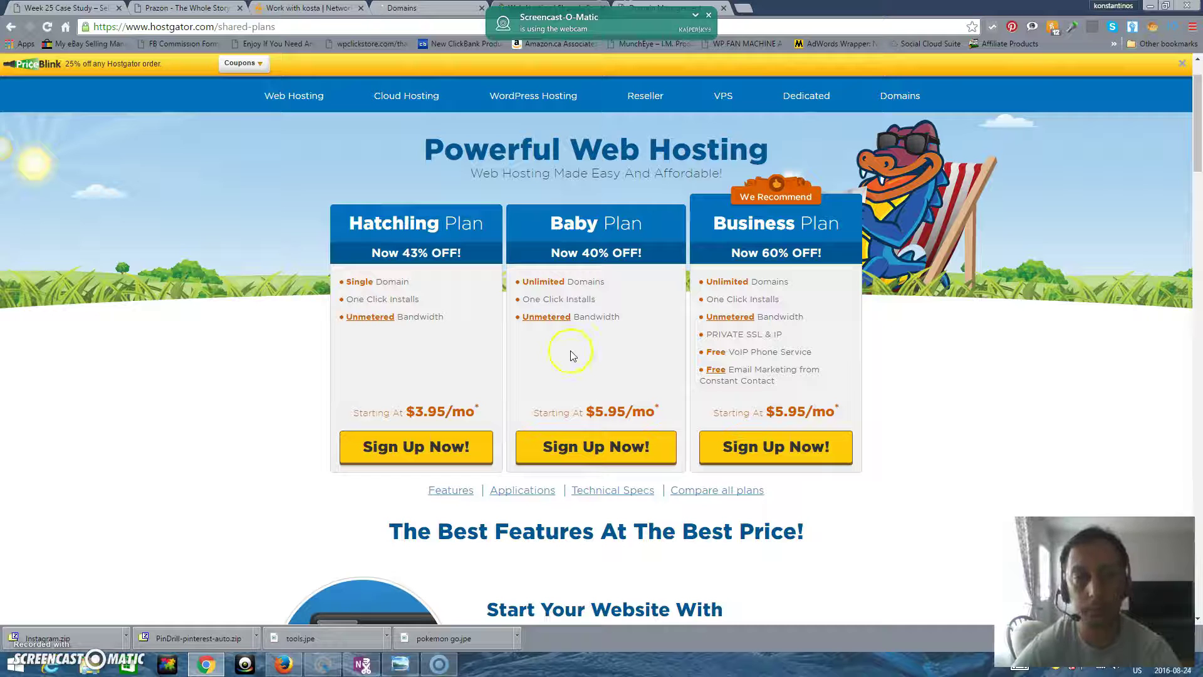
click(676, 8)
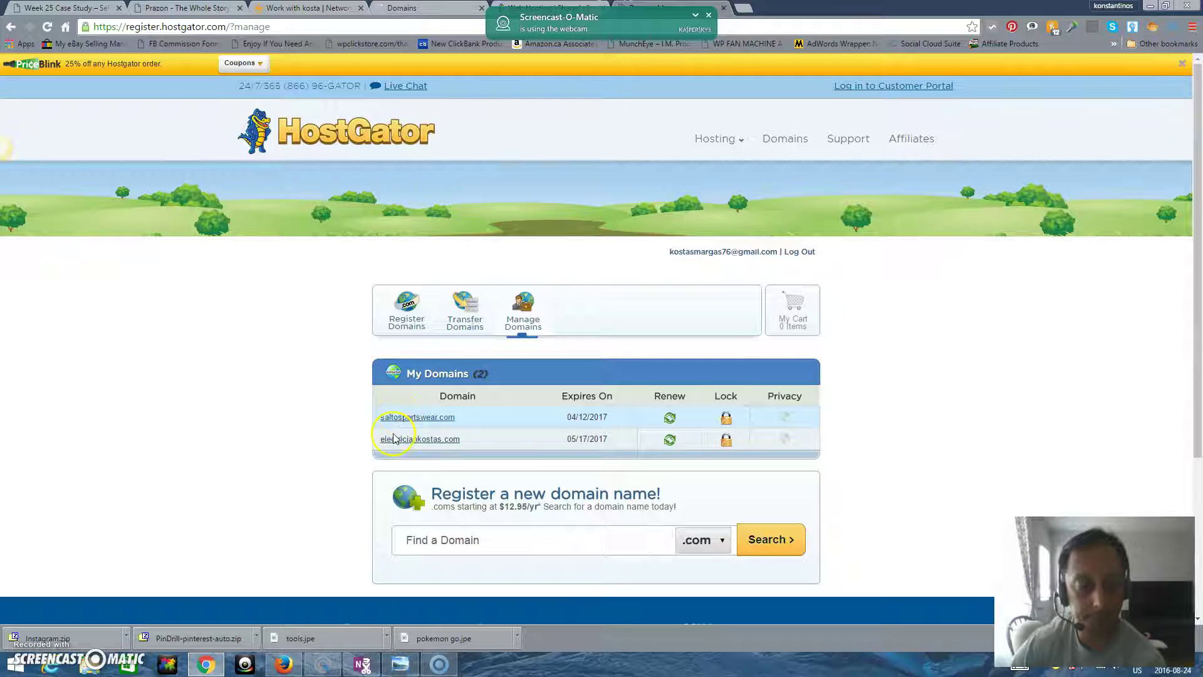
View saltosportswear.com's HostGator Domain Overview with its name servers, then return to GoDaddy's domain list.
scroll(401, 414, down, 1)
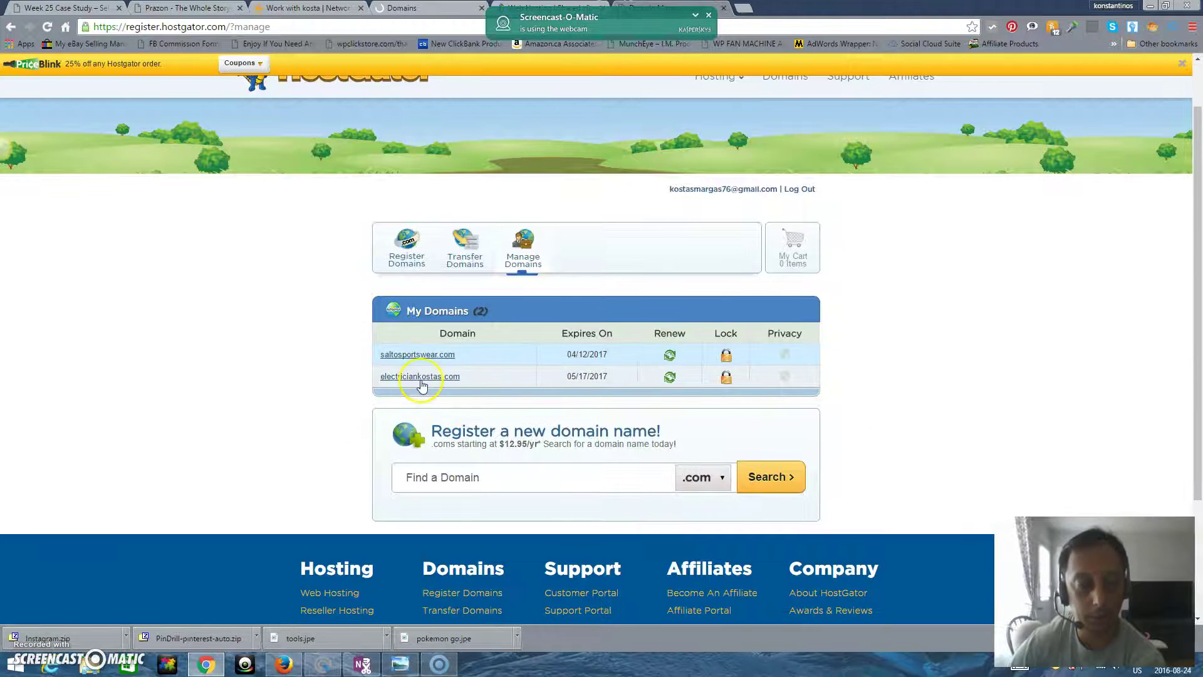
click(420, 356)
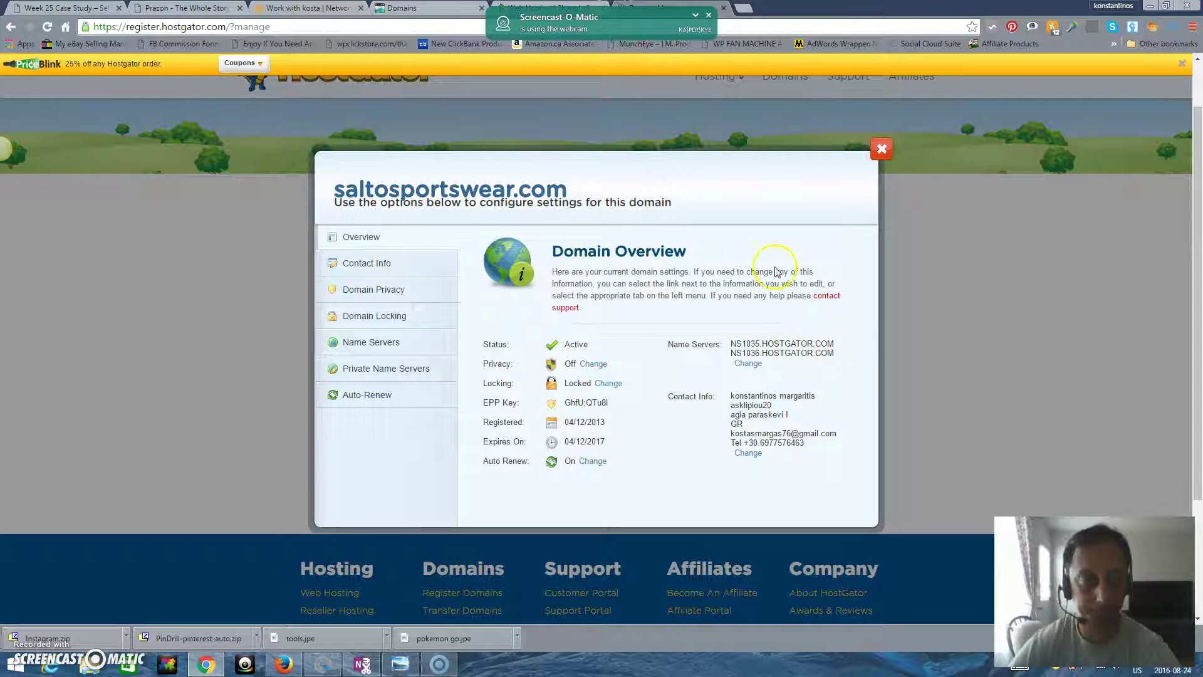
click(431, 13)
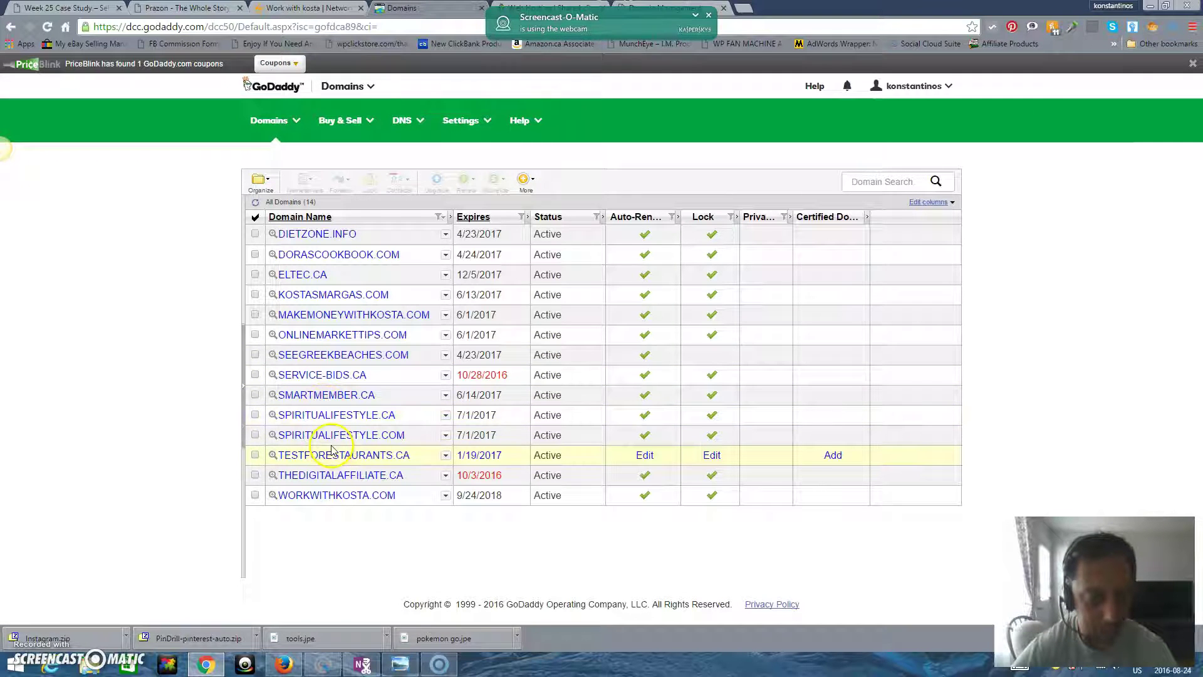
Open MAKEMONEYWITHKOSTA.COM's Nameserver Settings showing NS8257 and NS8258.HOSTGATOR.COM as custom nameservers.
click(301, 317)
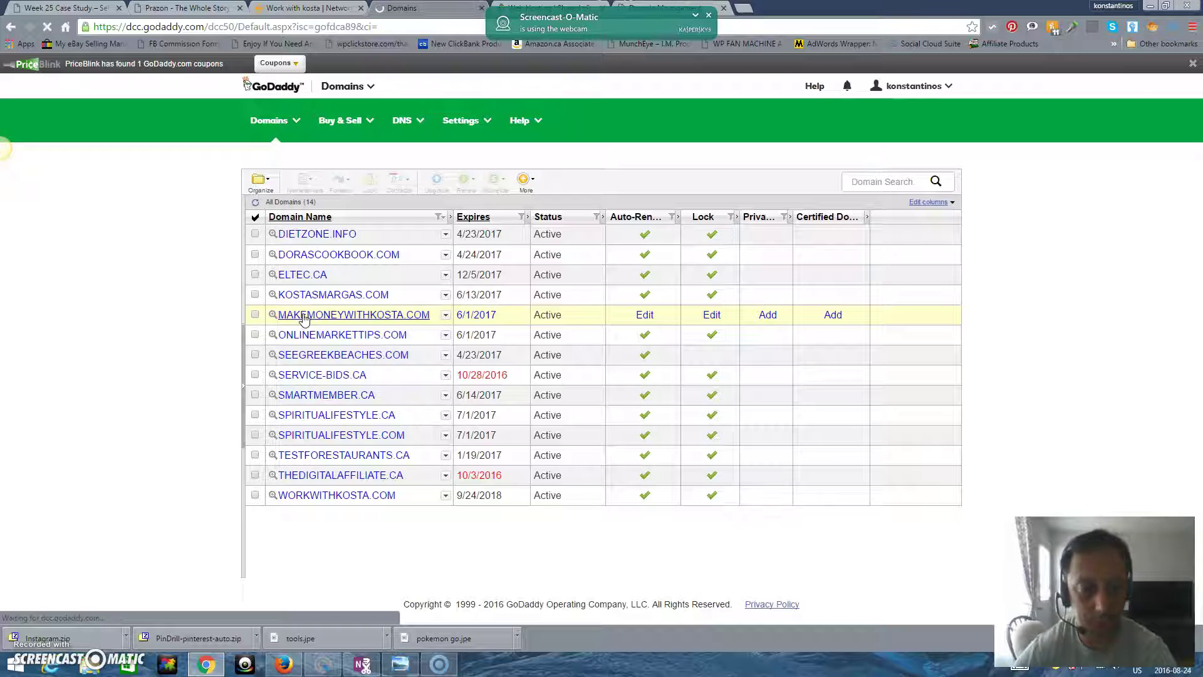
click(315, 320)
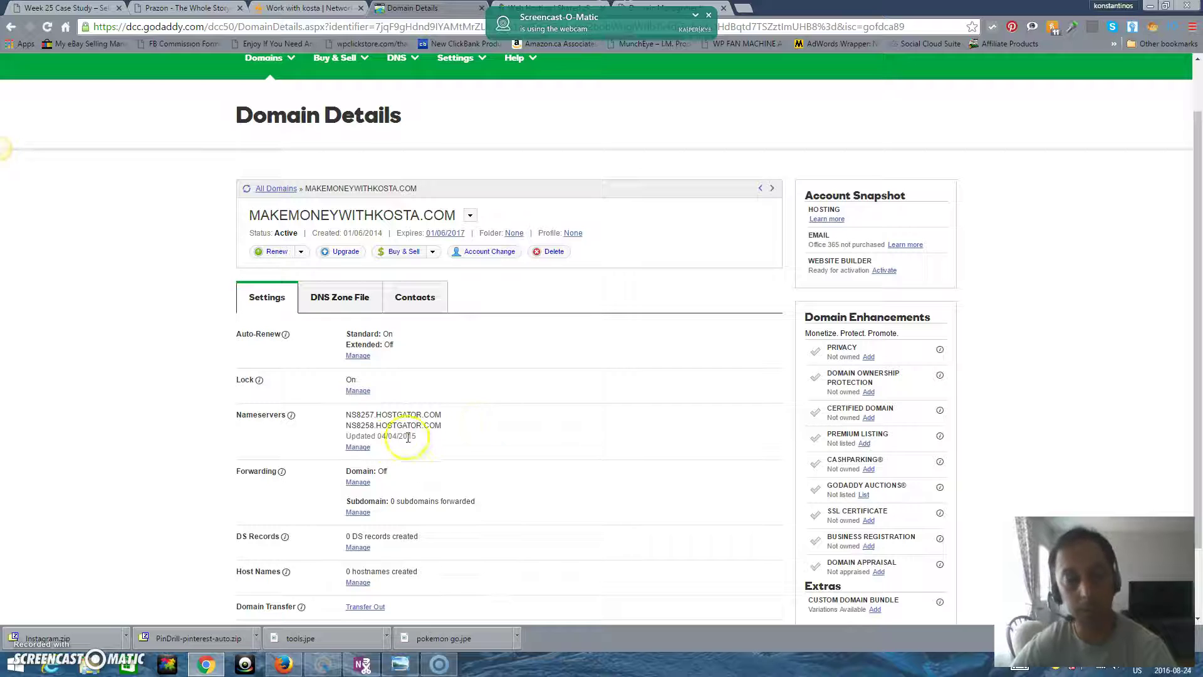
click(356, 449)
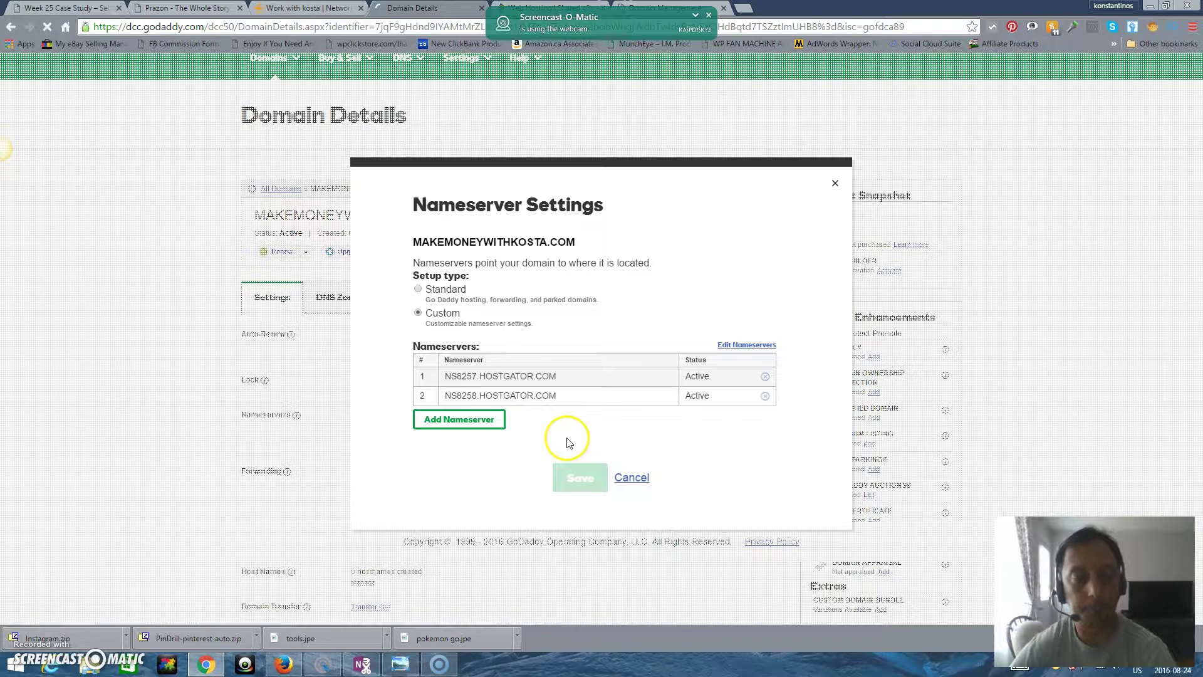
Select the name server addresses in HostGator's saltosportswear.com overview to compare with GoDaddy's nameservers.
click(654, 7)
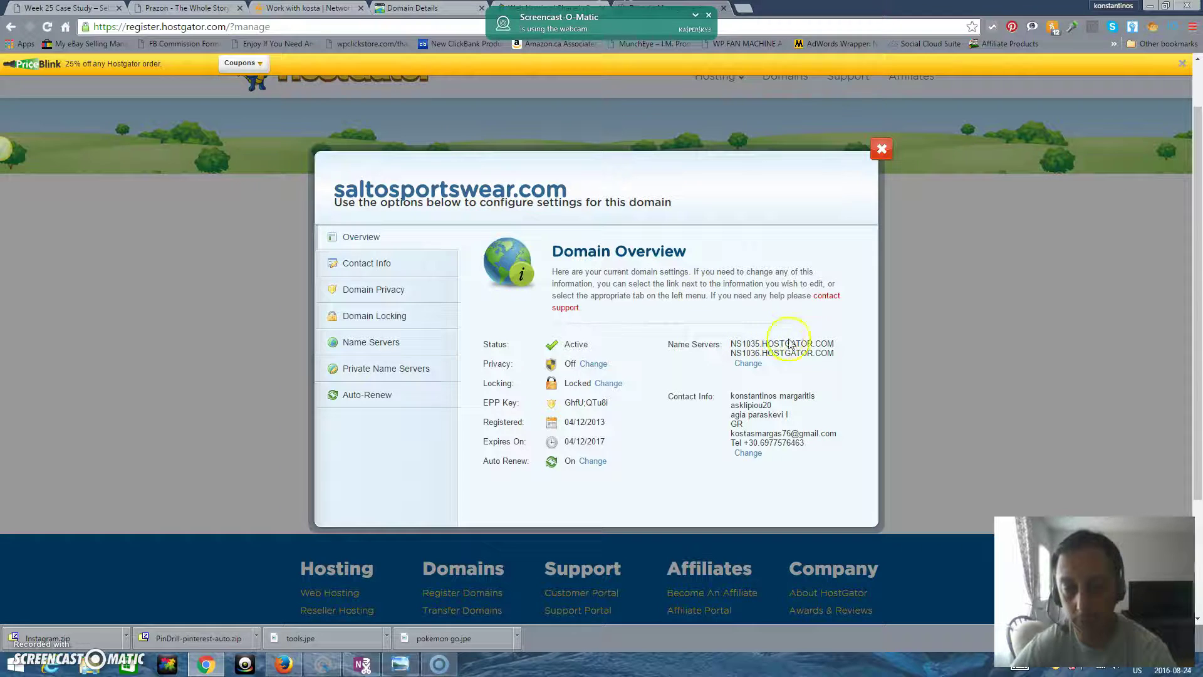
drag(832, 359, 761, 345)
click(840, 344)
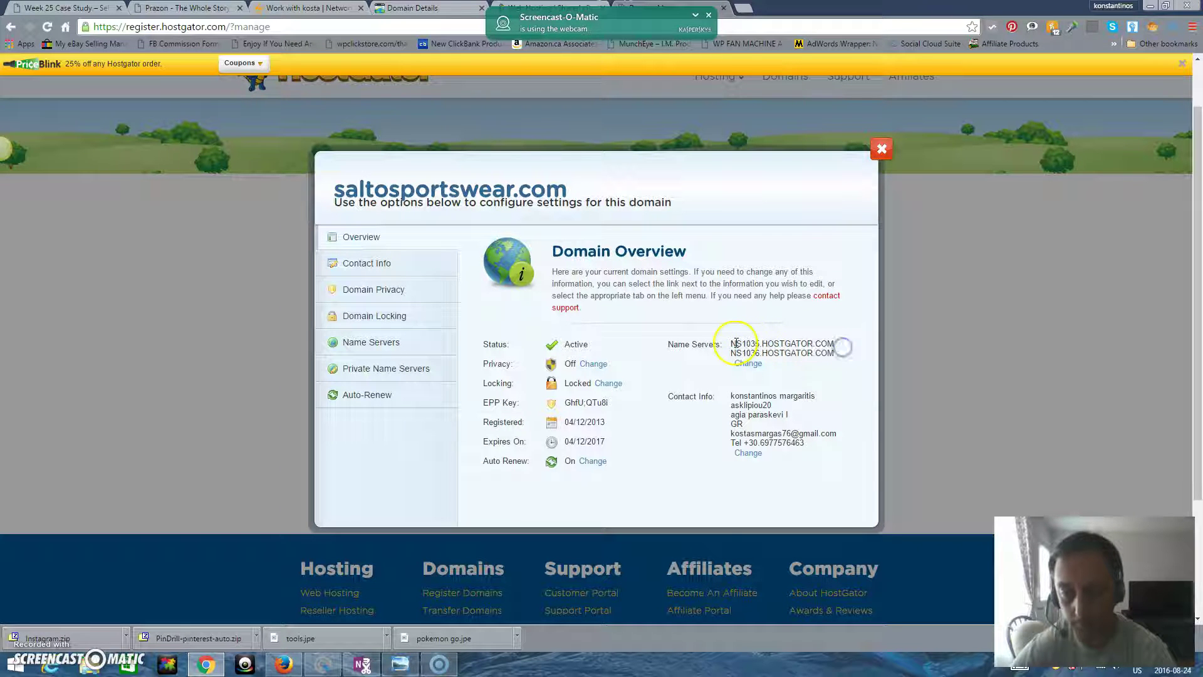
drag(732, 343, 794, 344)
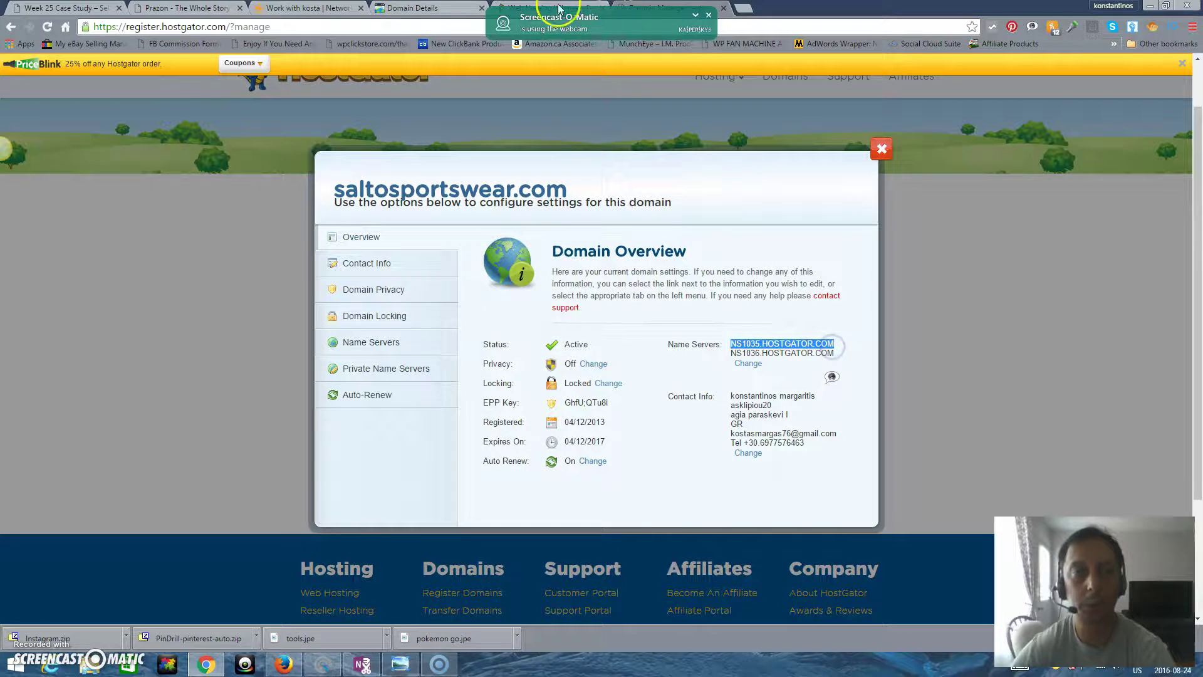
click(433, 8)
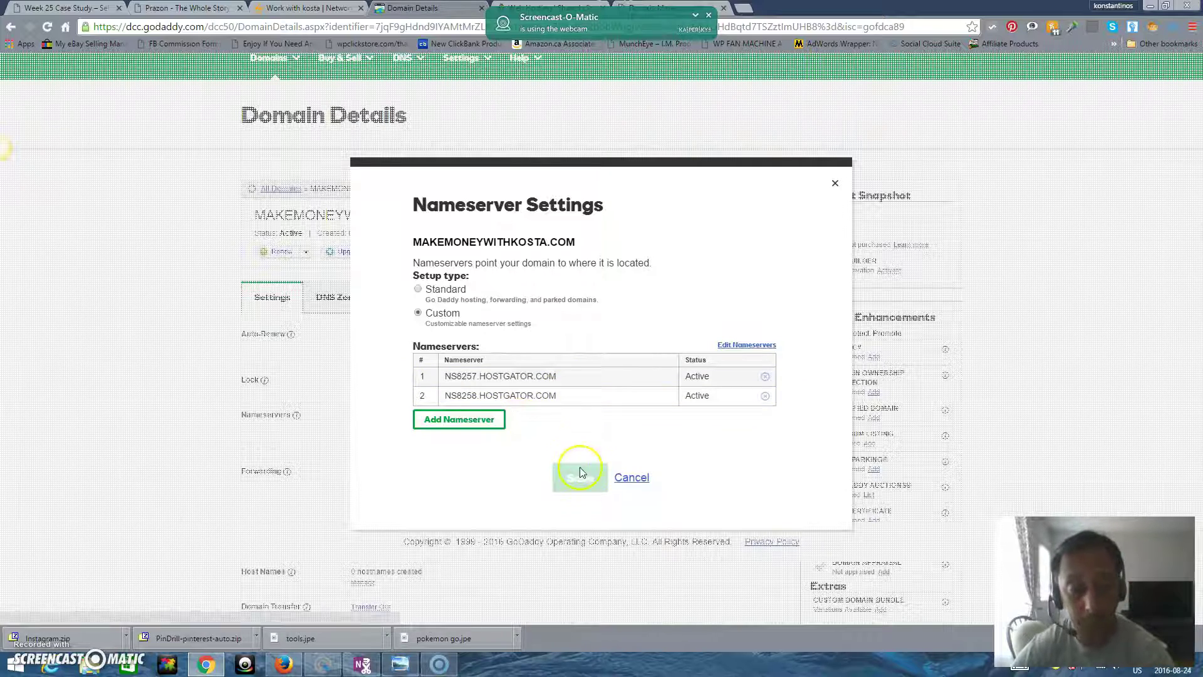
Close GoDaddy's nameserver settings unchanged, then close the saltosportswear.com overview on HostGator Manage Domains.
click(835, 183)
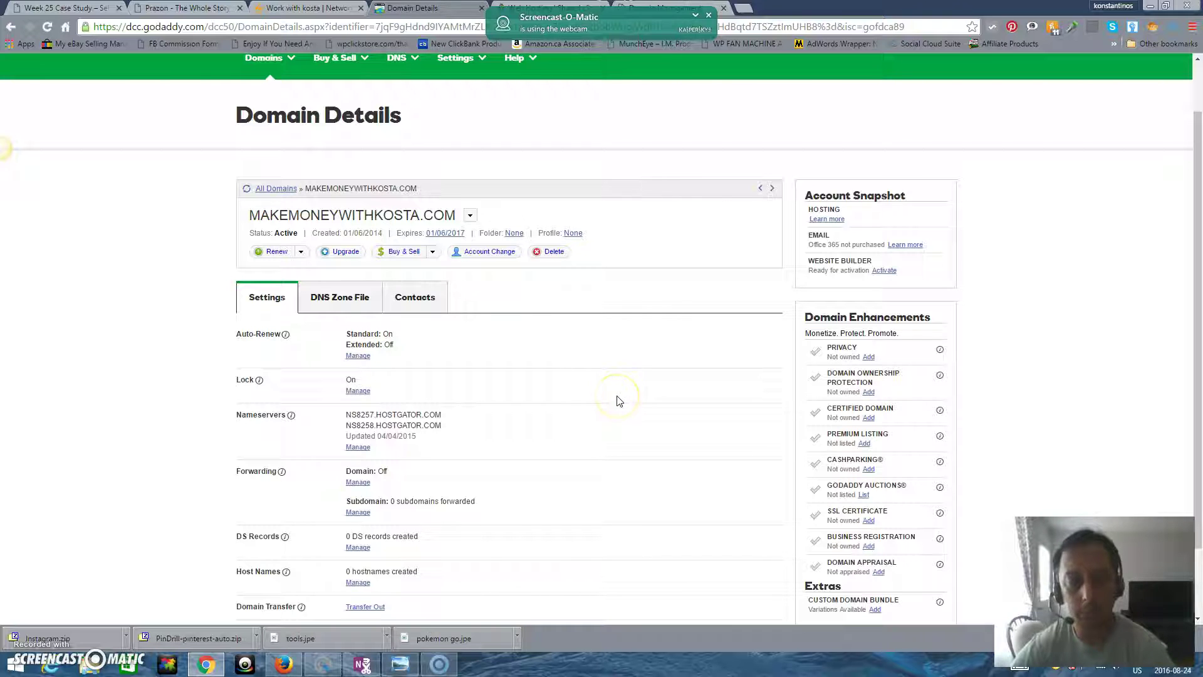
click(686, 6)
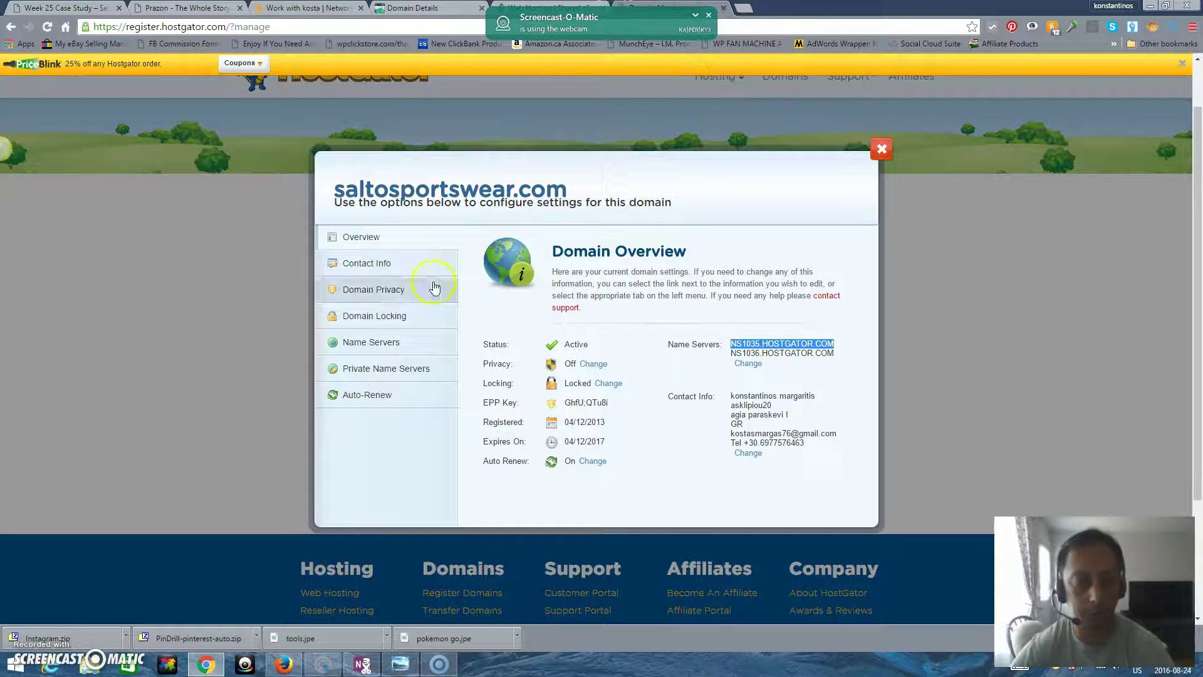
click(882, 151)
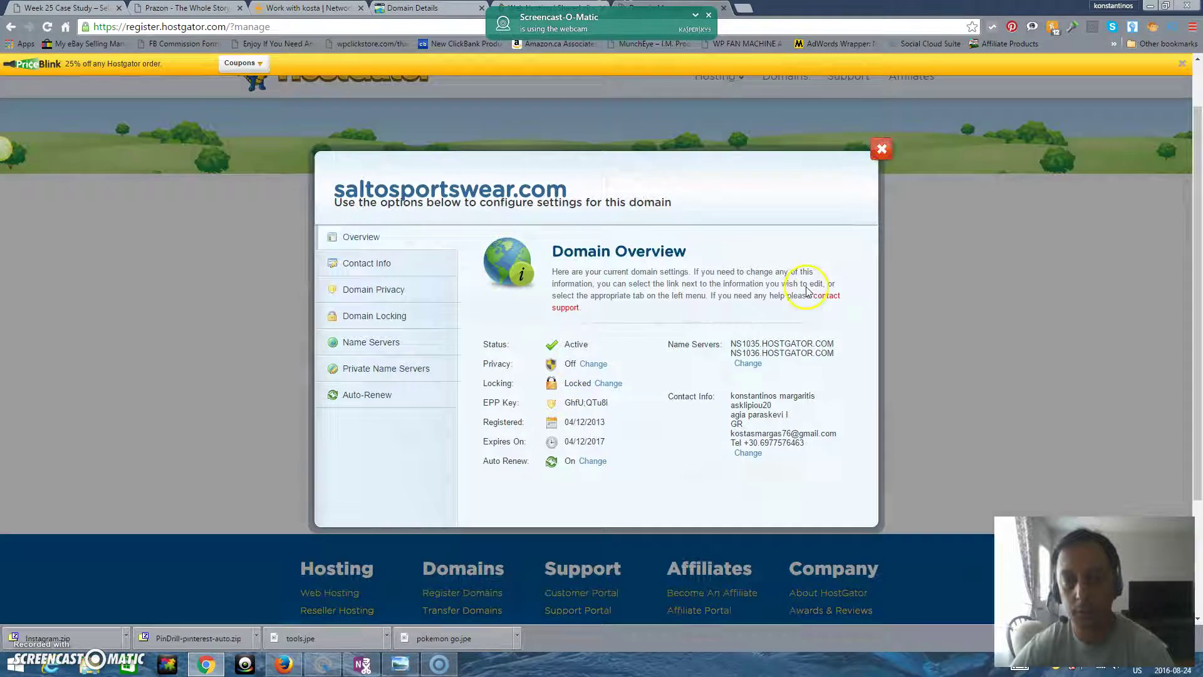
scroll(694, 351, up, 1)
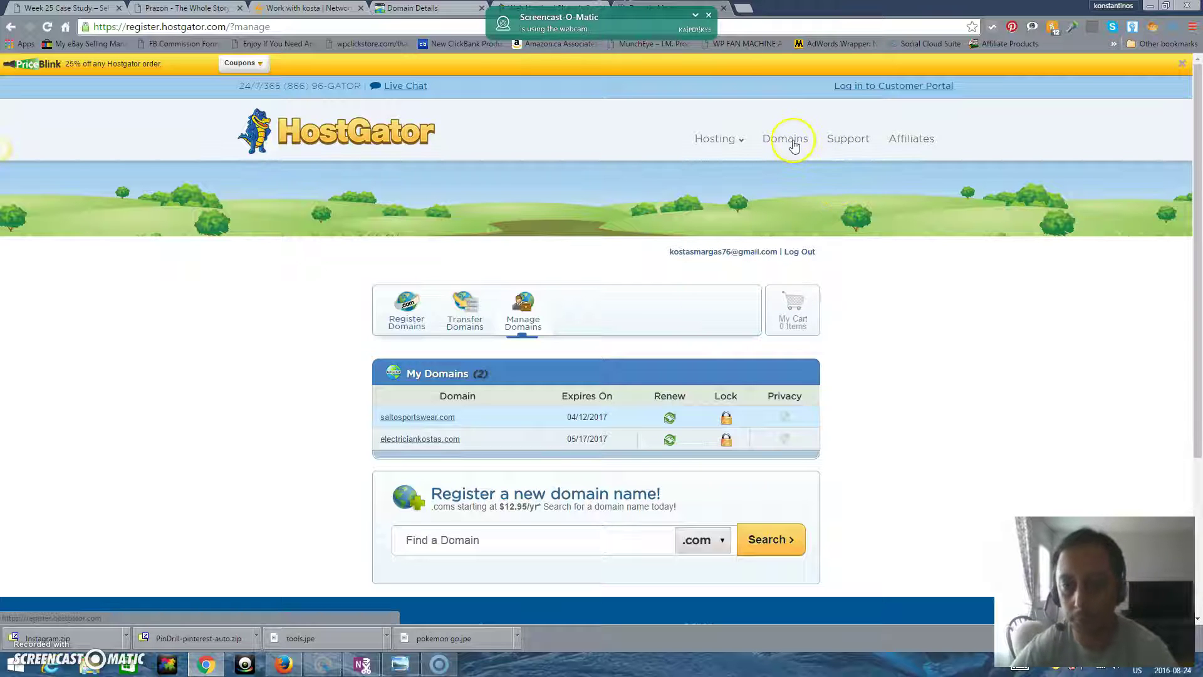
Go to Hosting > Web Hosting and log in to the HostGator Customer Portal's Account Summary.
mouse_move(718, 141)
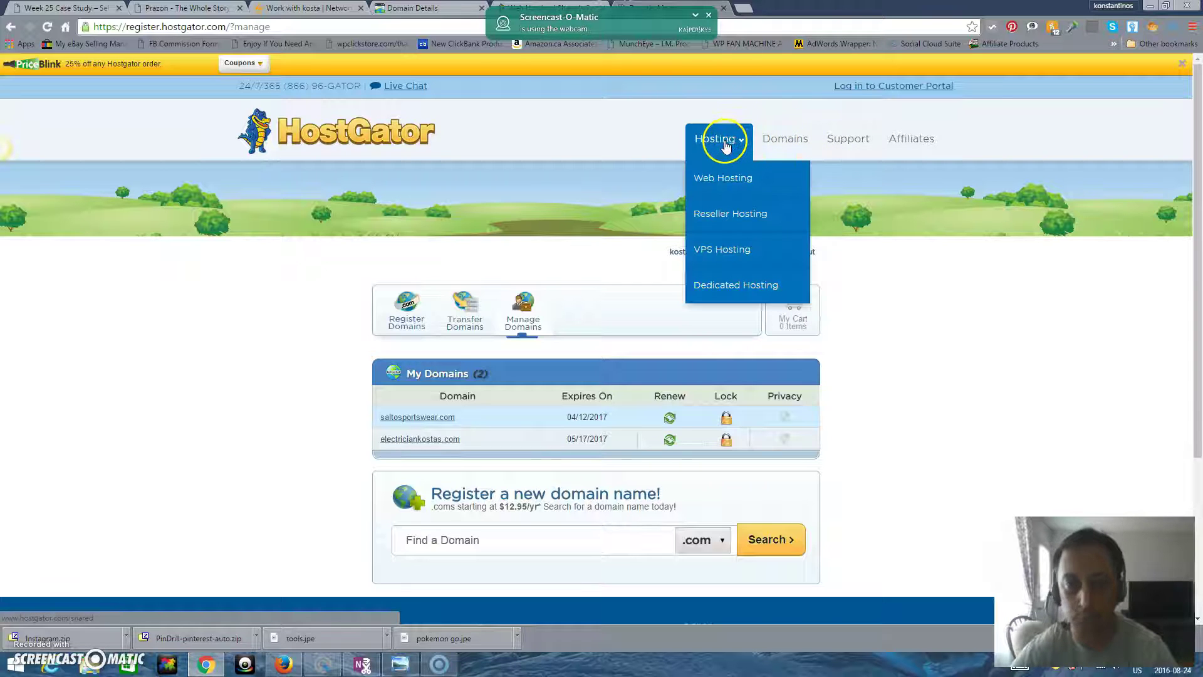
click(716, 178)
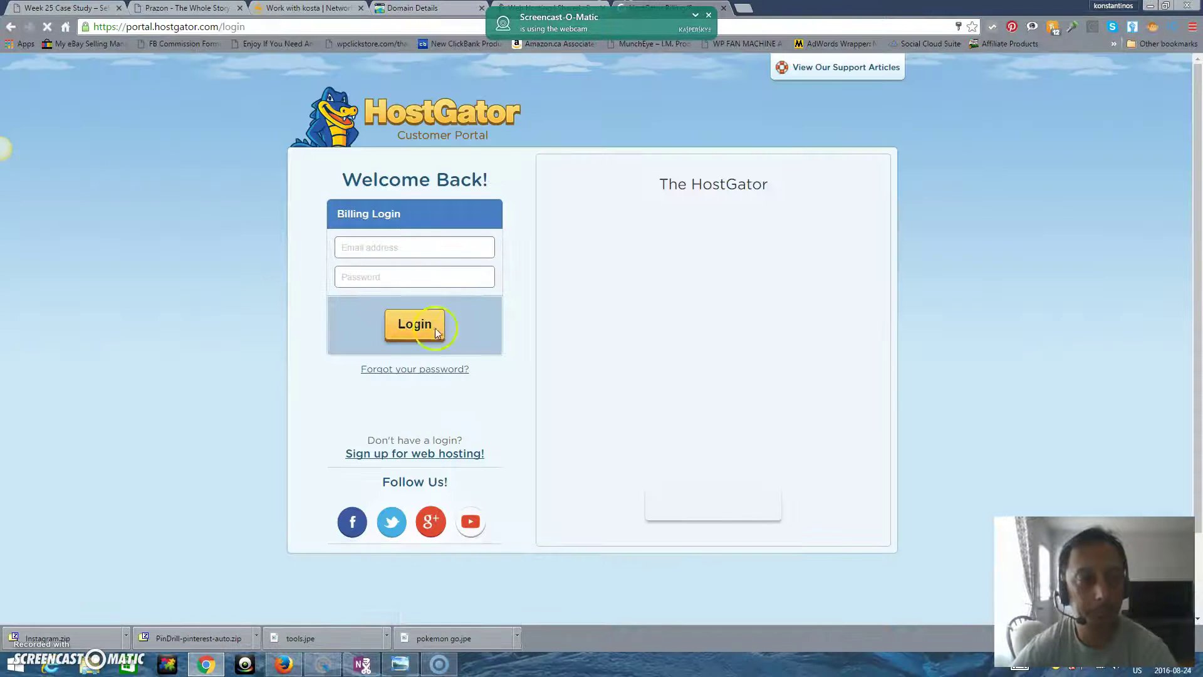
click(414, 346)
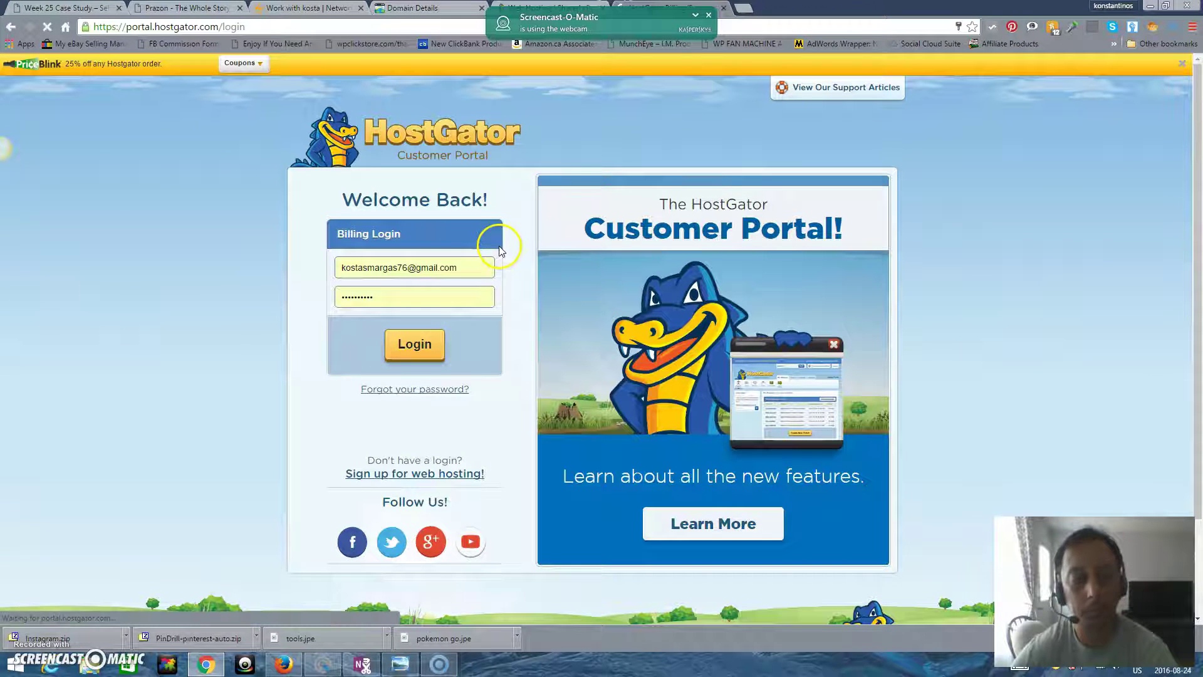
click(549, 6)
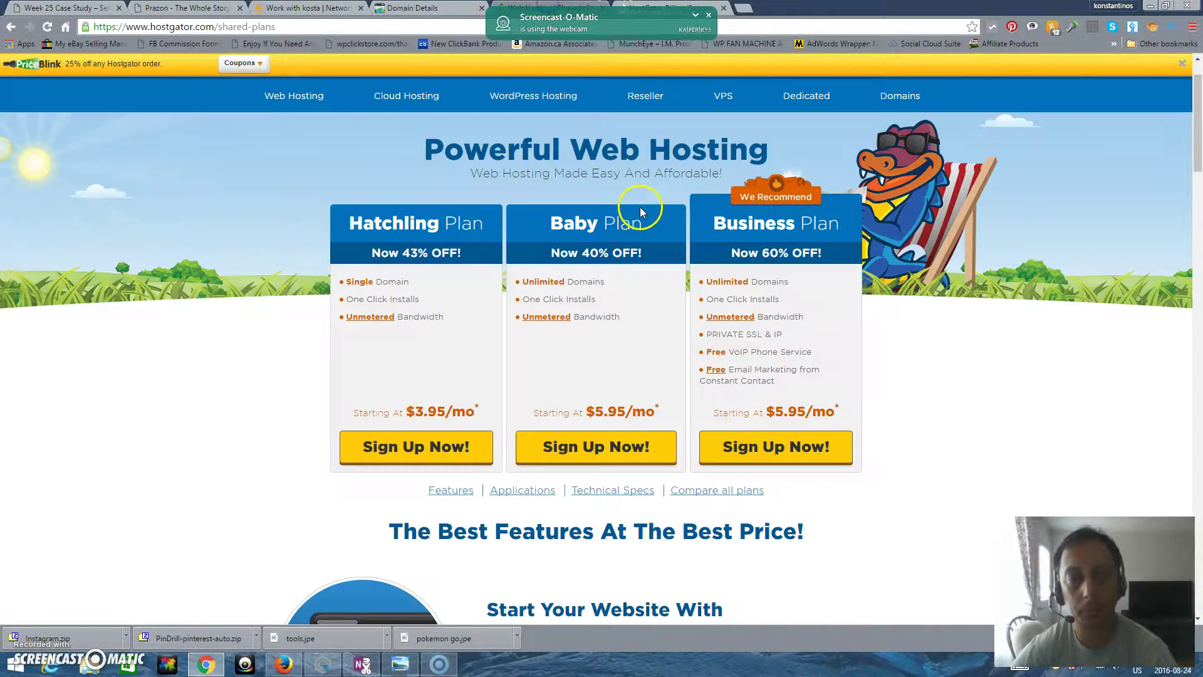
scroll(639, 276, down, 7)
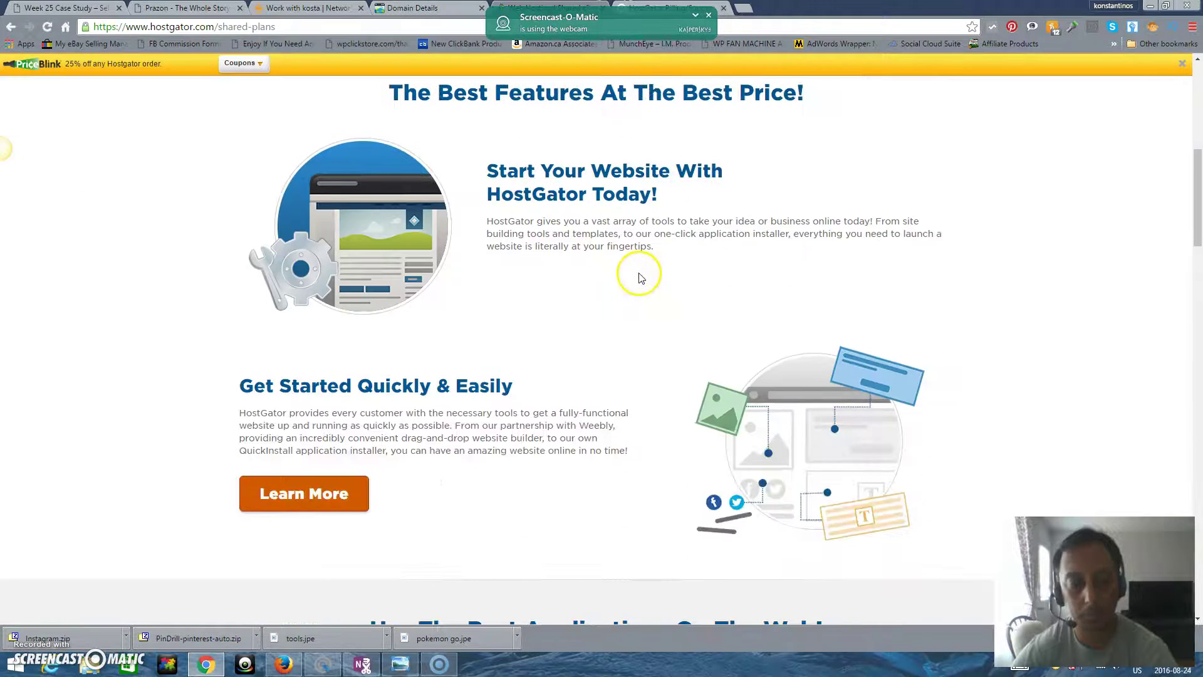
click(664, 7)
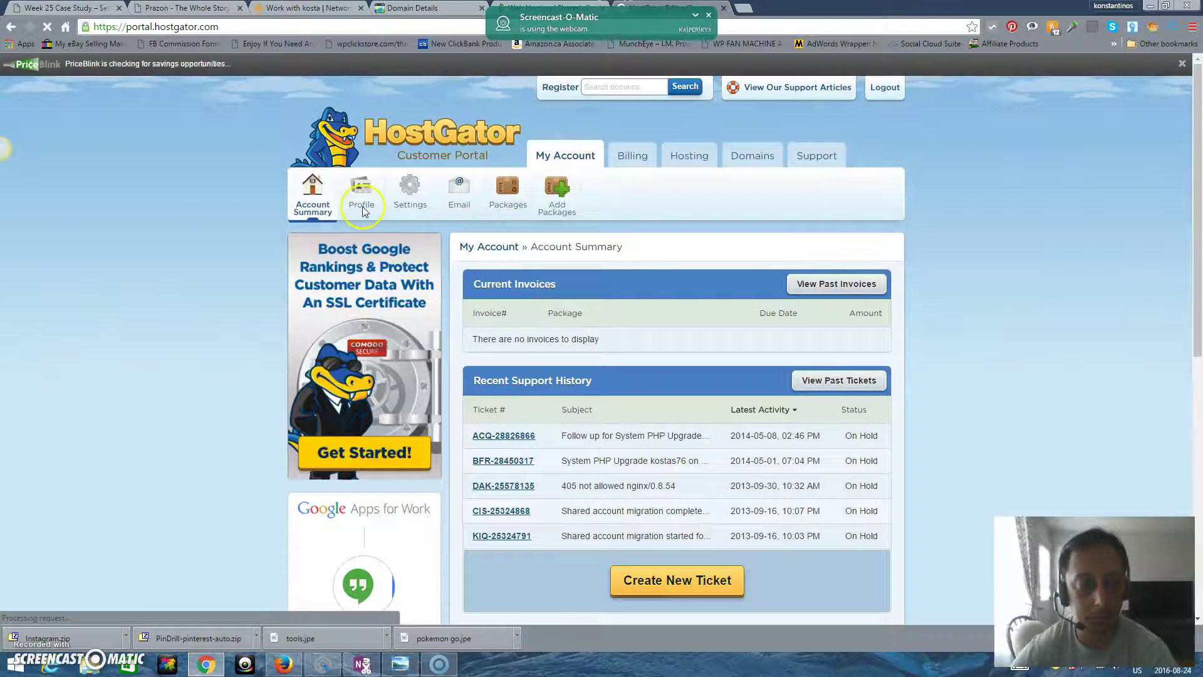
Open Settings, then the saltosportswear.com hosting dashboard, and start the WordPress QuickInstall.
click(410, 193)
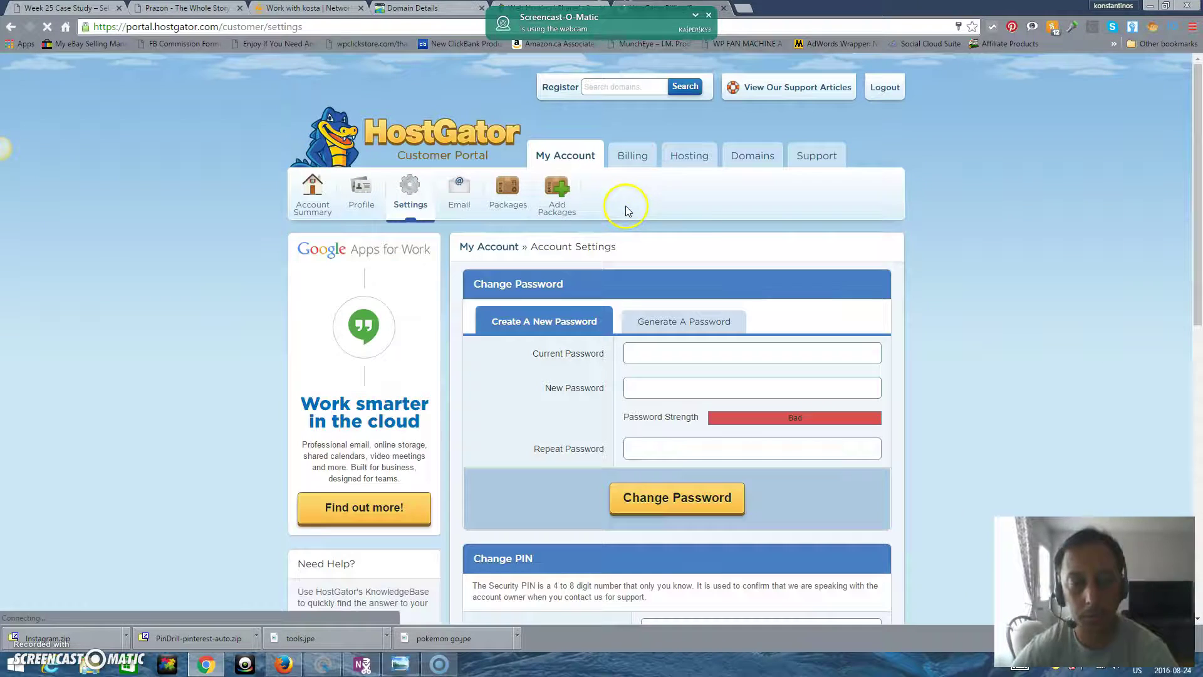
click(689, 158)
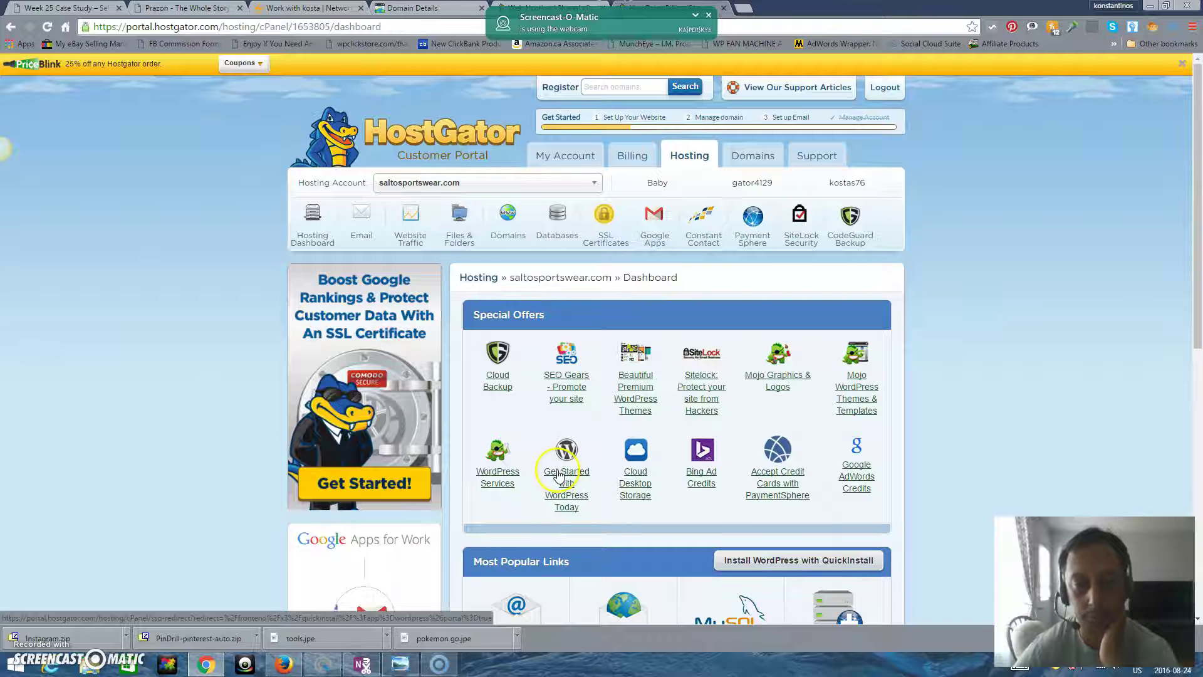
click(562, 474)
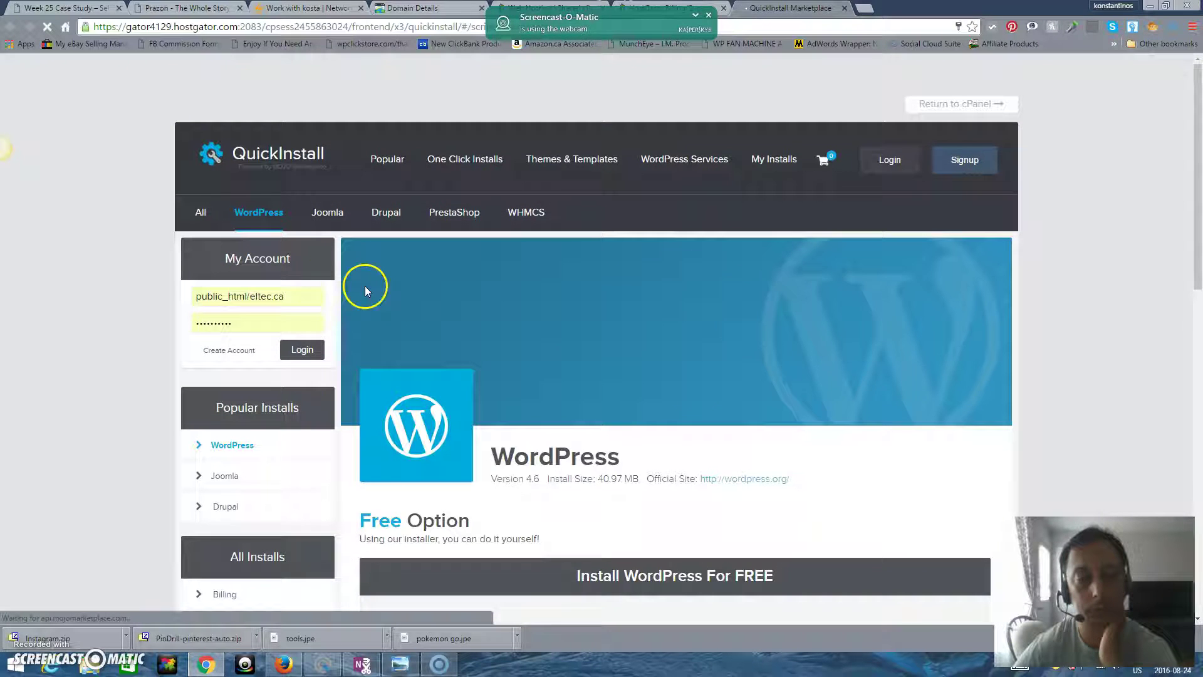
Scroll the WordPress 4.6 QuickInstall page down to the free and premium install options, then back up.
scroll(627, 372, down, 3)
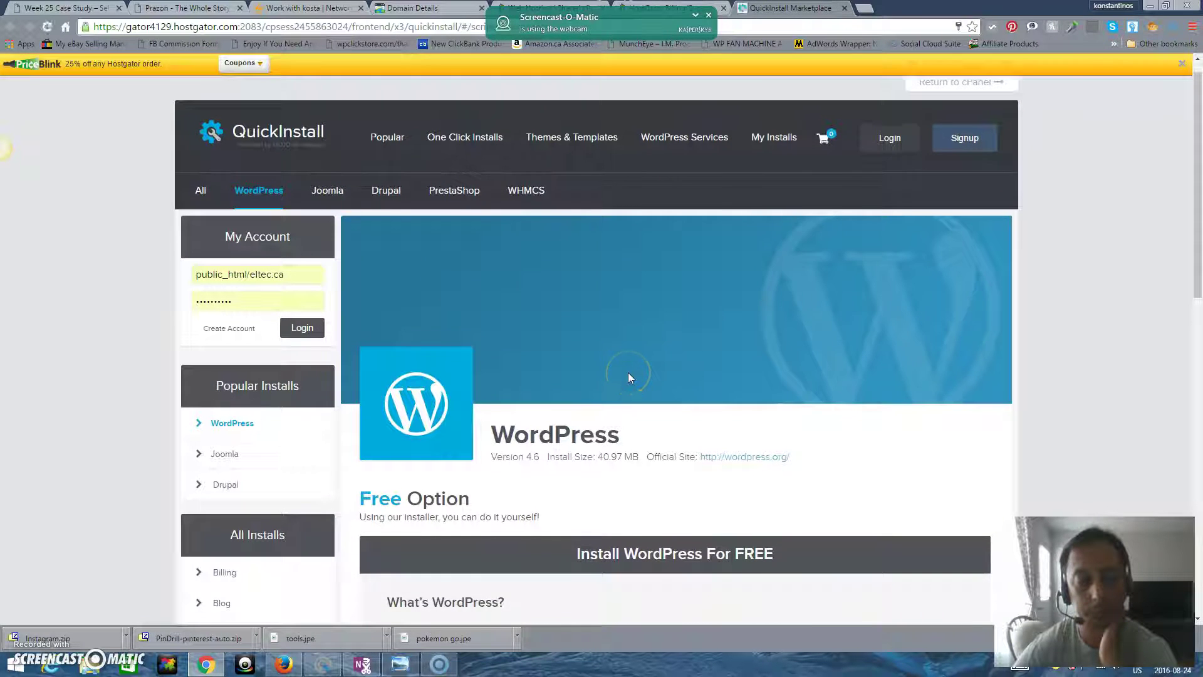
scroll(630, 376, down, 6)
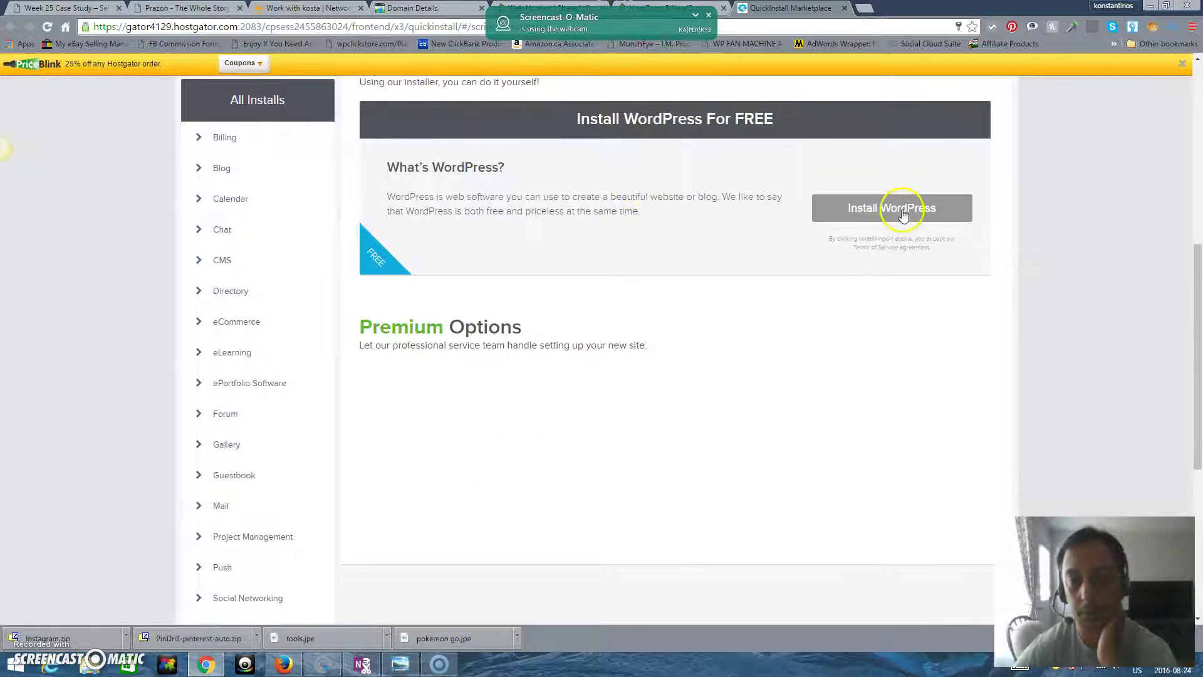
scroll(727, 413, up, 1)
scroll(726, 412, up, 6)
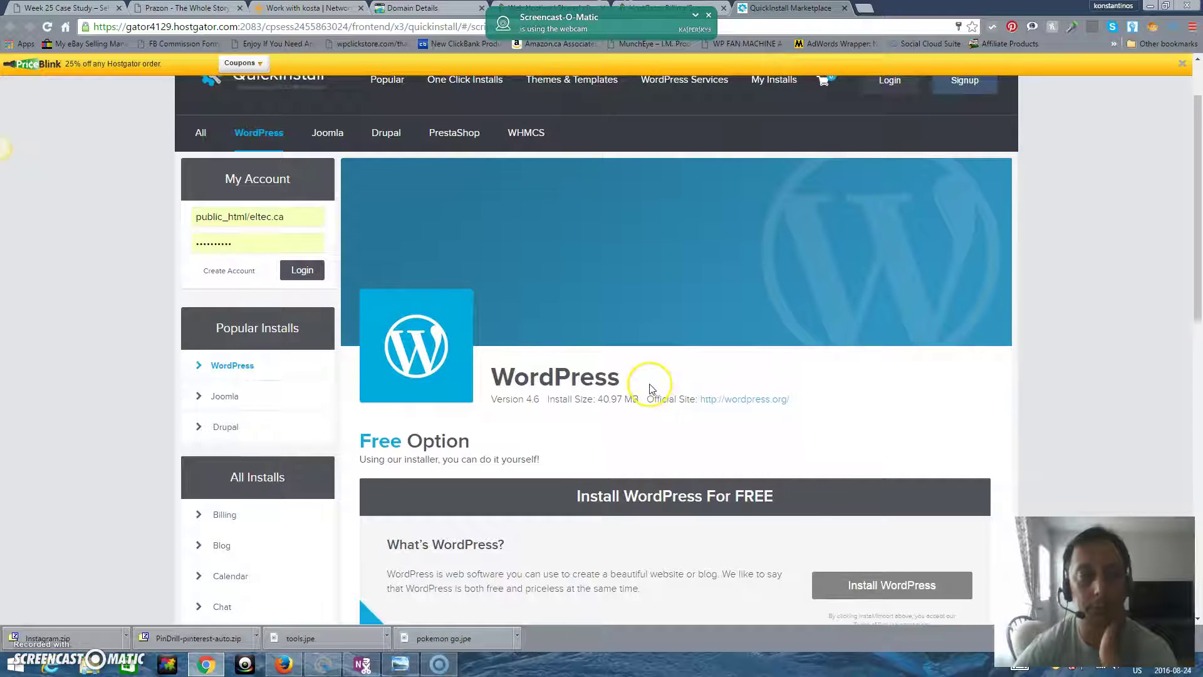
scroll(649, 385, up, 2)
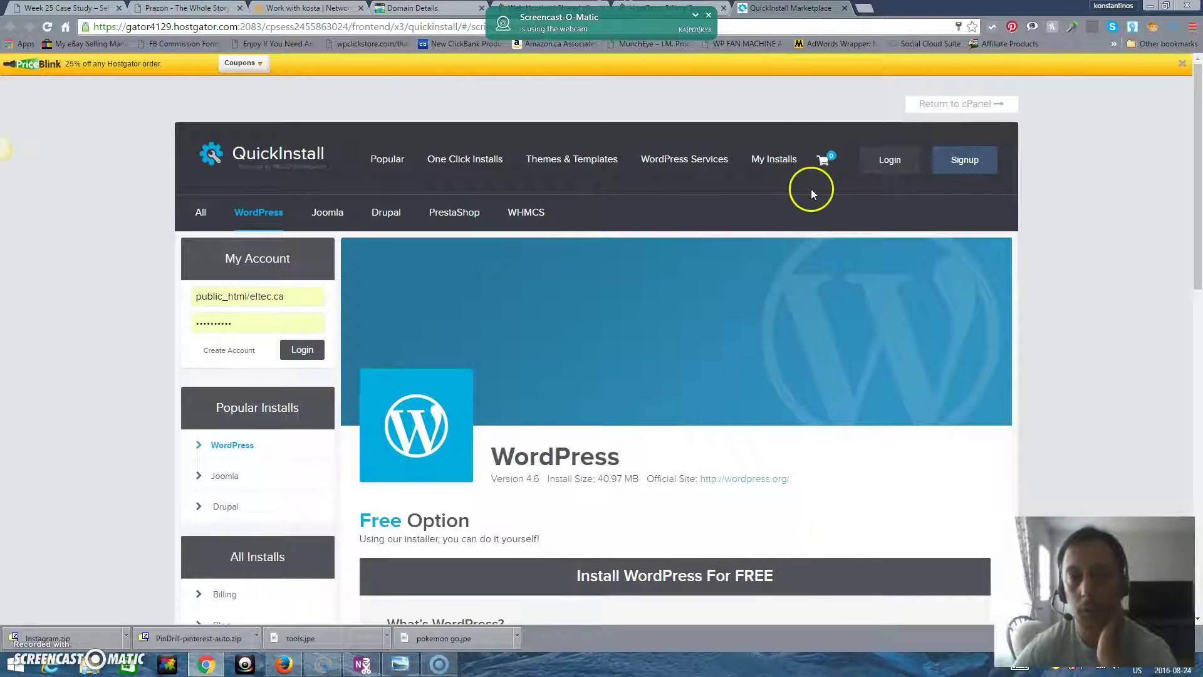
Return to the Customer Portal and open the guide for installing WordPress with QuickInstall.
click(701, 6)
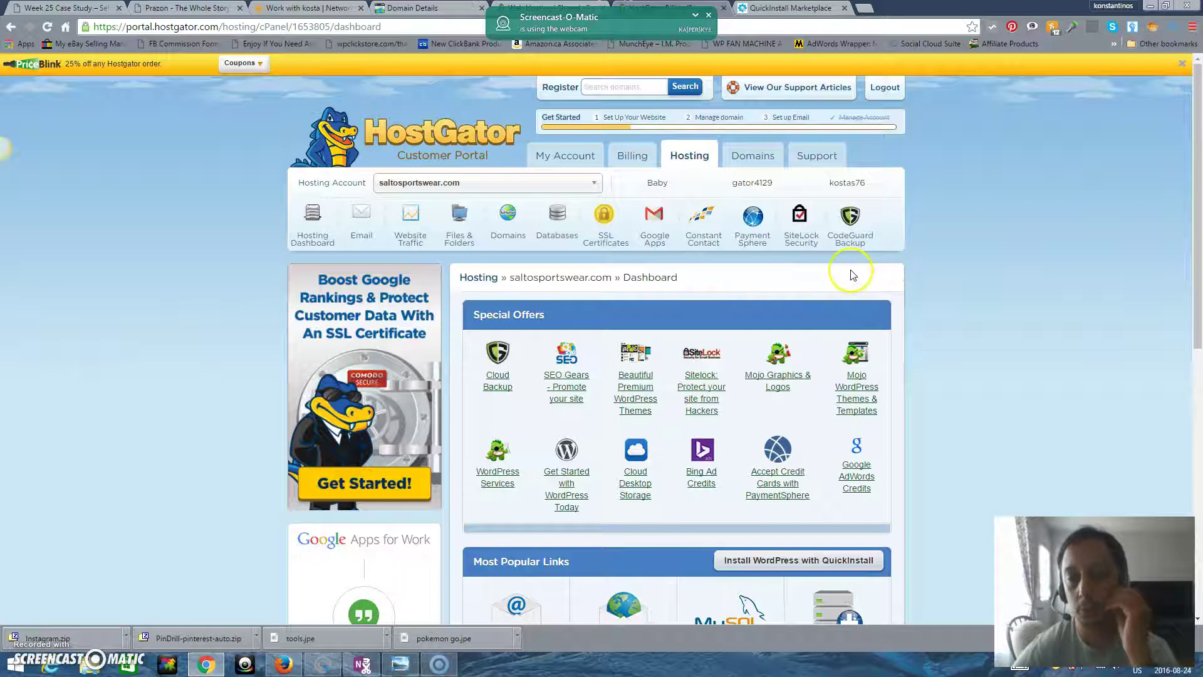
click(787, 276)
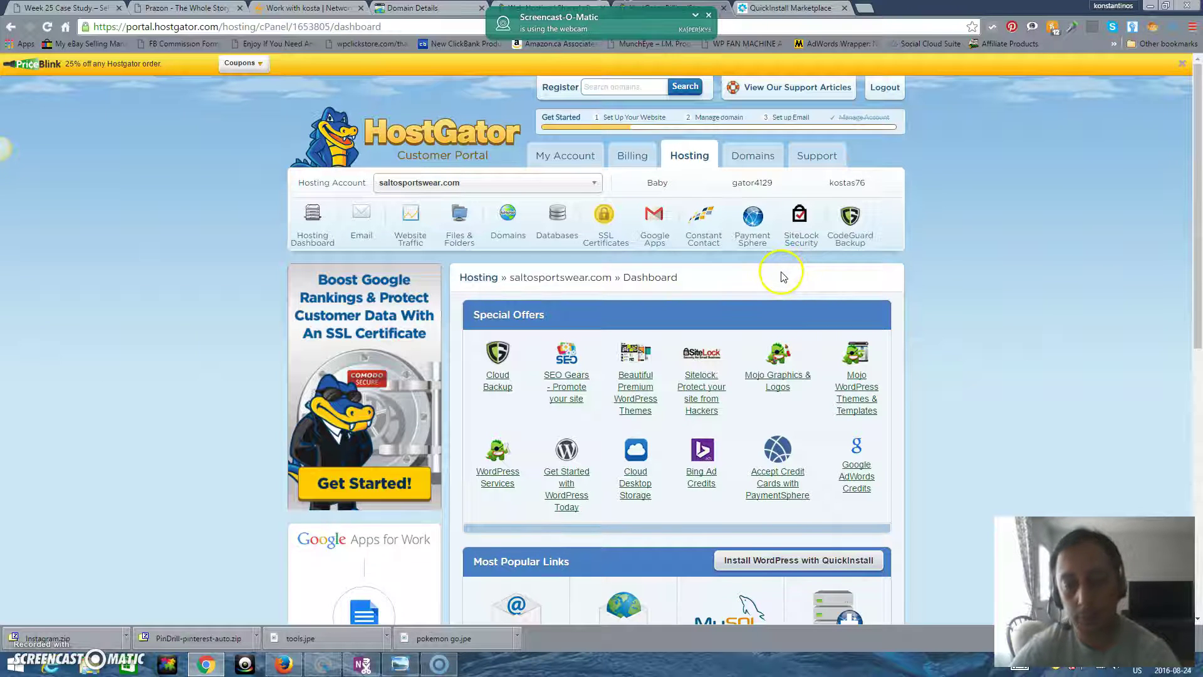
scroll(780, 272, down, 1)
scroll(821, 338, down, 1)
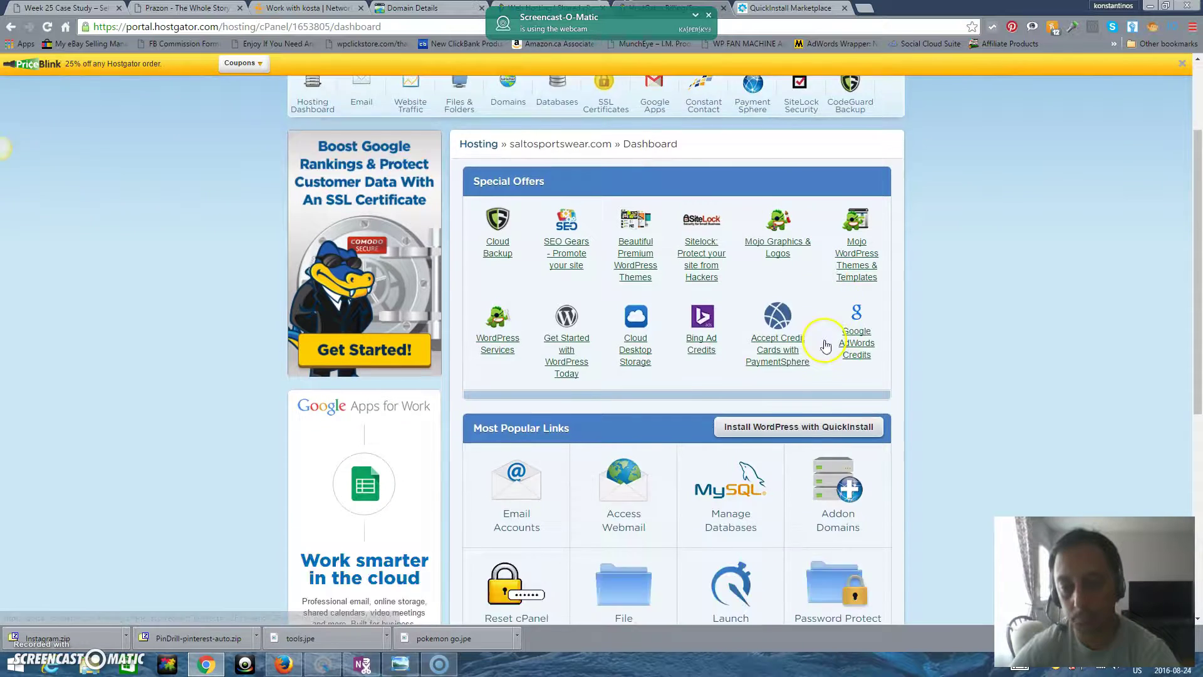
scroll(826, 346, down, 2)
click(772, 311)
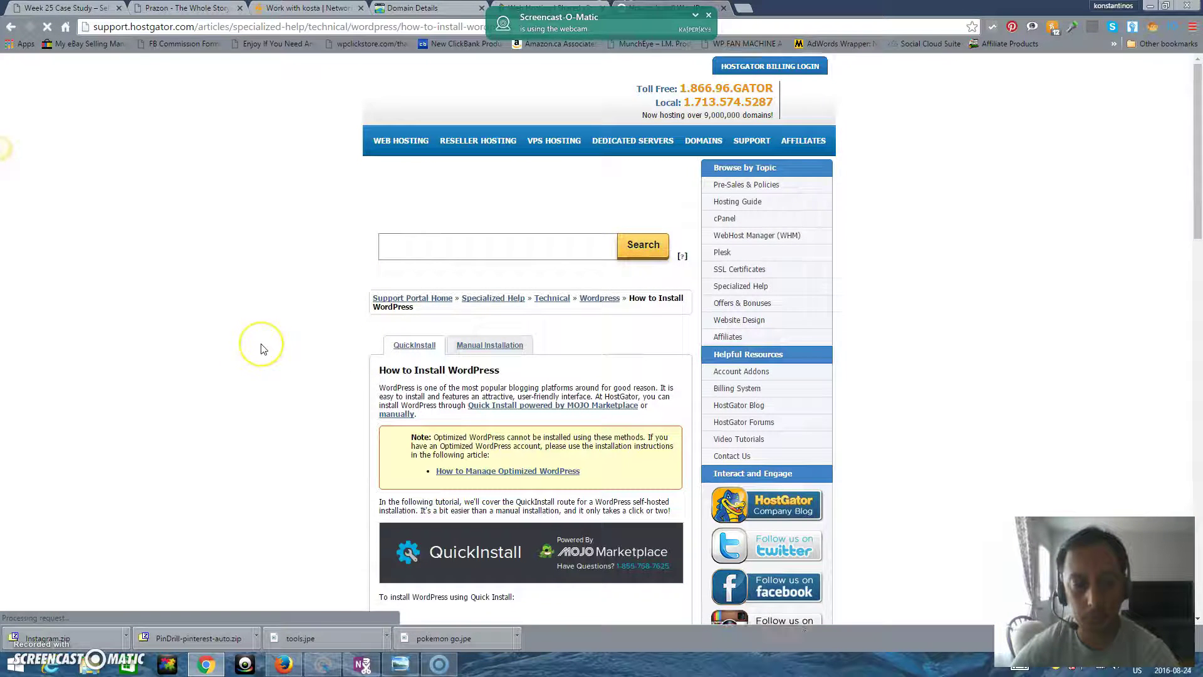
Read through the QuickInstall steps, form fields and credentials, then scroll back up.
scroll(261, 349, down, 1)
scroll(332, 357, down, 3)
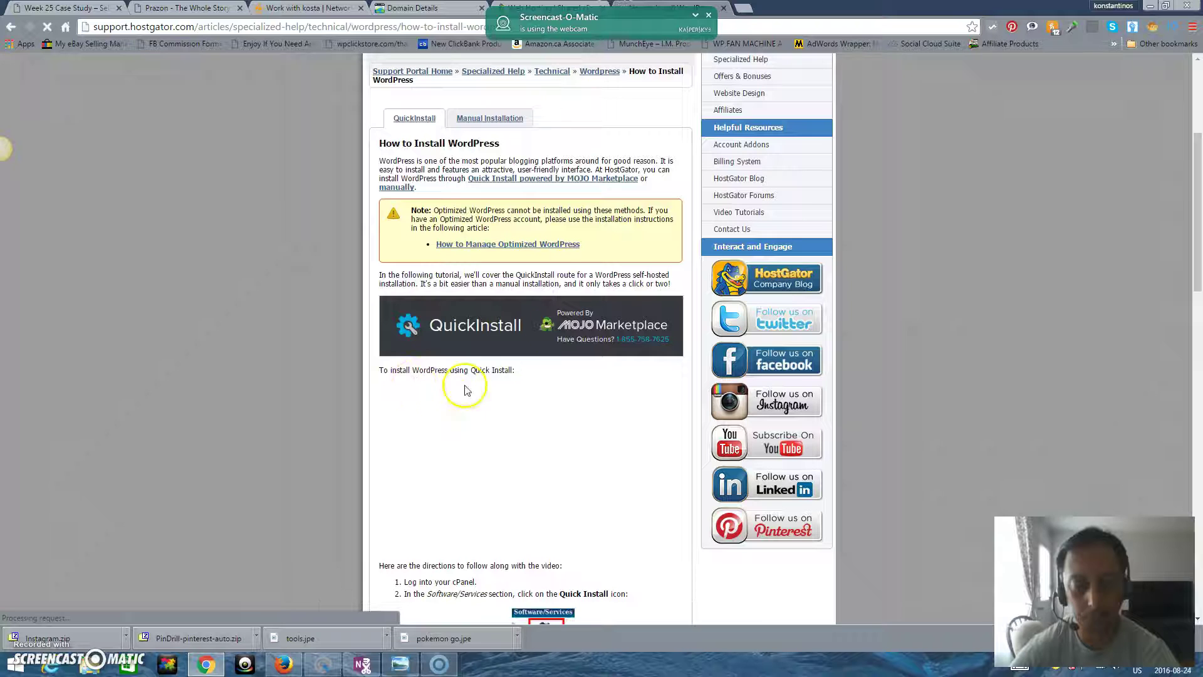
scroll(549, 379, up, 1)
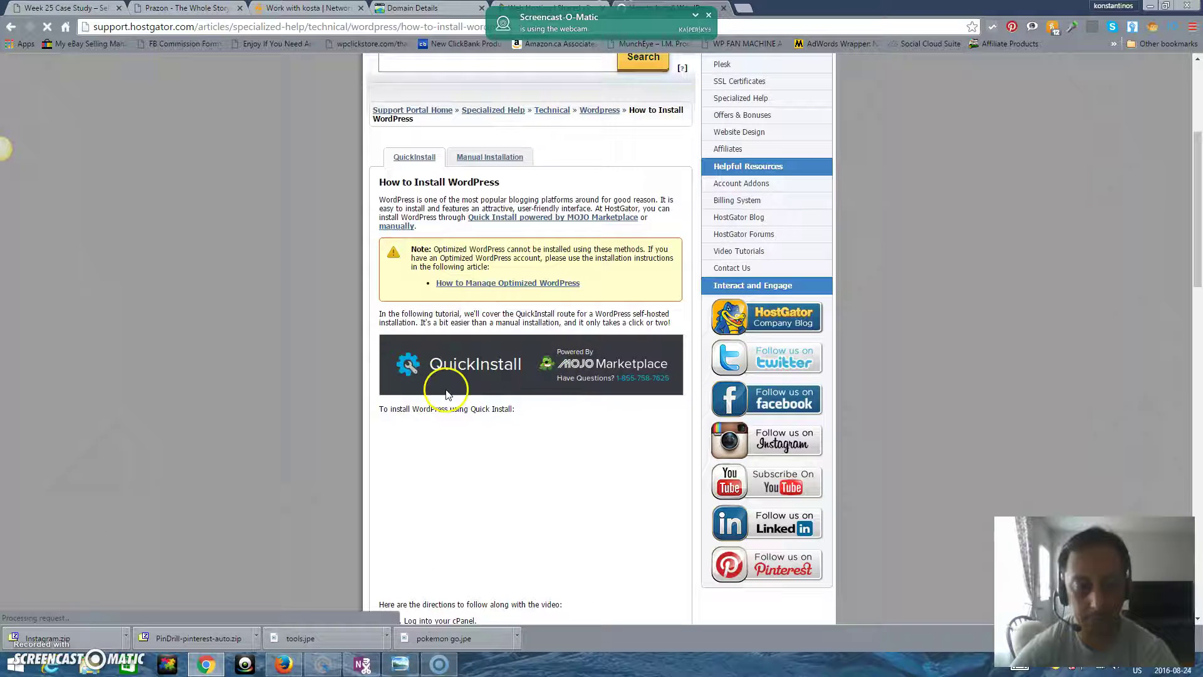
scroll(444, 384, down, 1)
scroll(478, 351, down, 2)
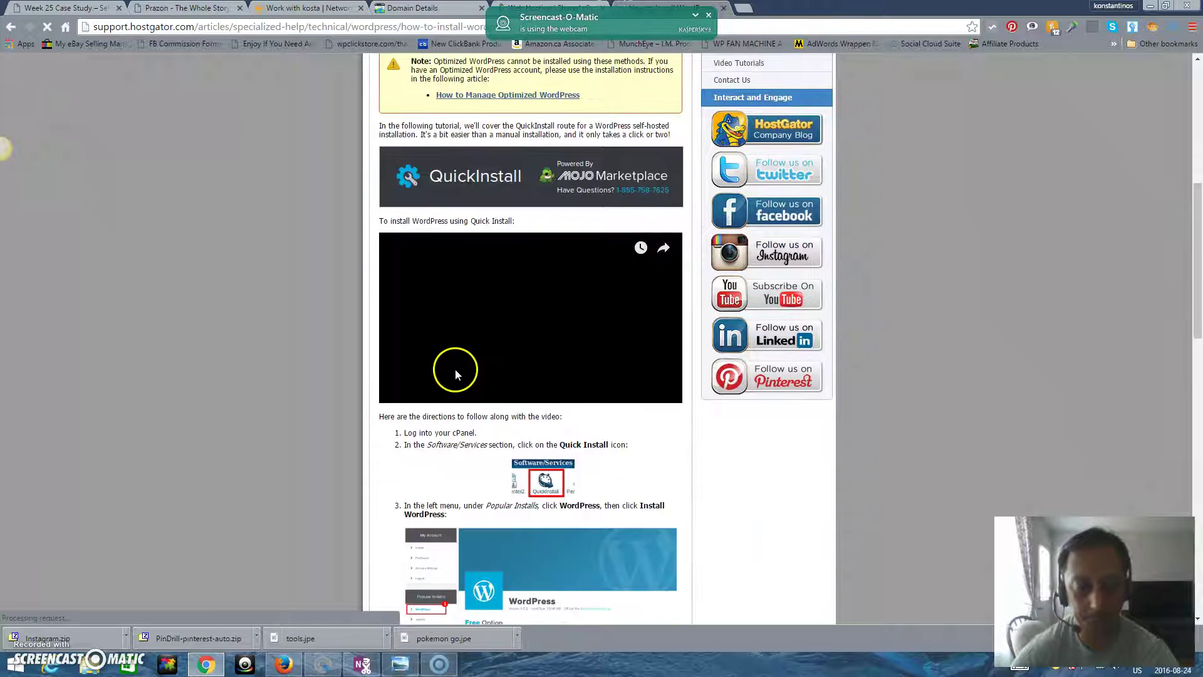
scroll(455, 369, down, 3)
scroll(487, 226, down, 1)
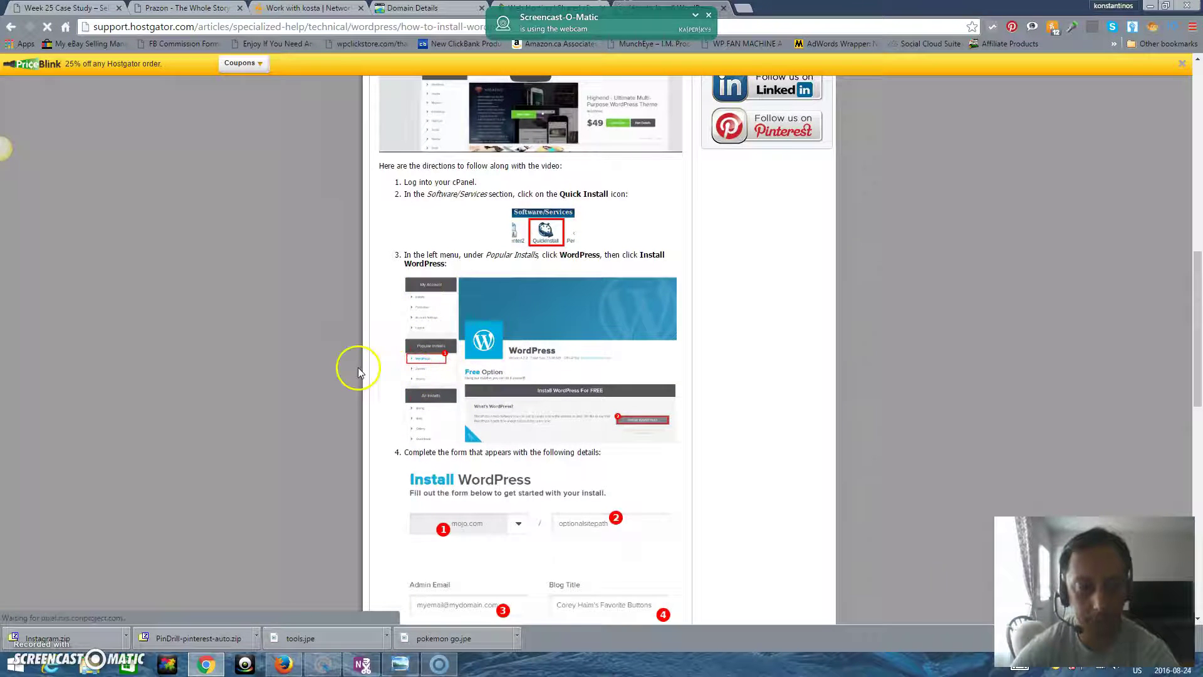
scroll(366, 373, down, 2)
scroll(384, 383, down, 3)
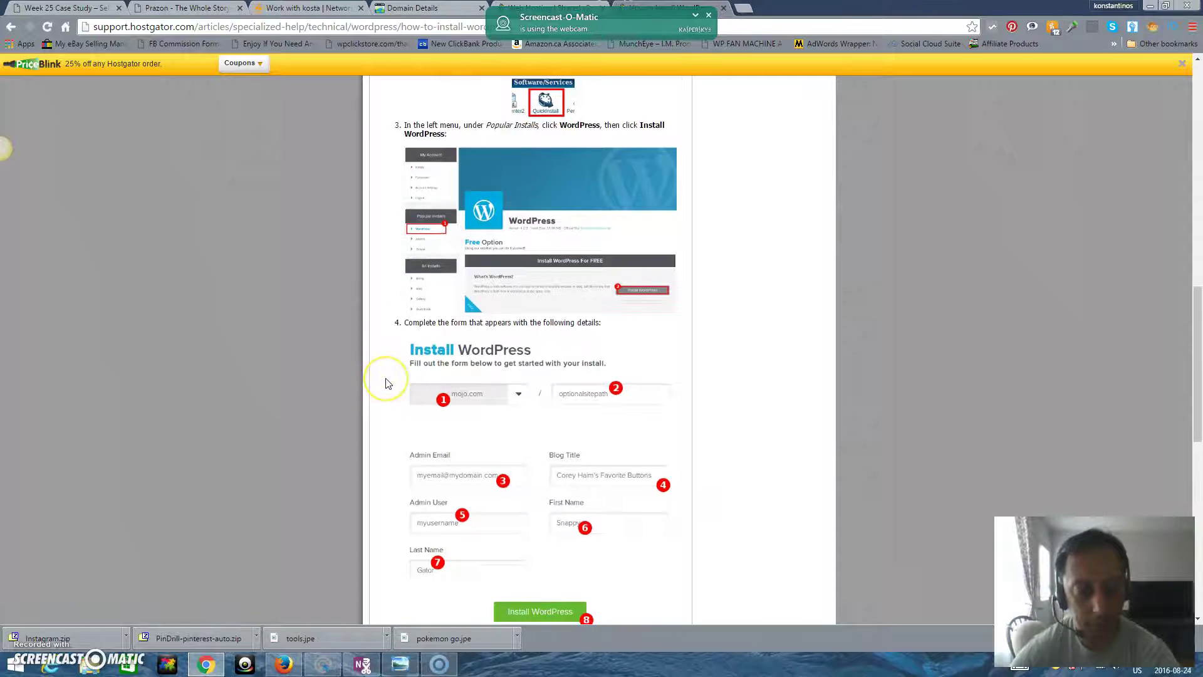
scroll(387, 384, down, 4)
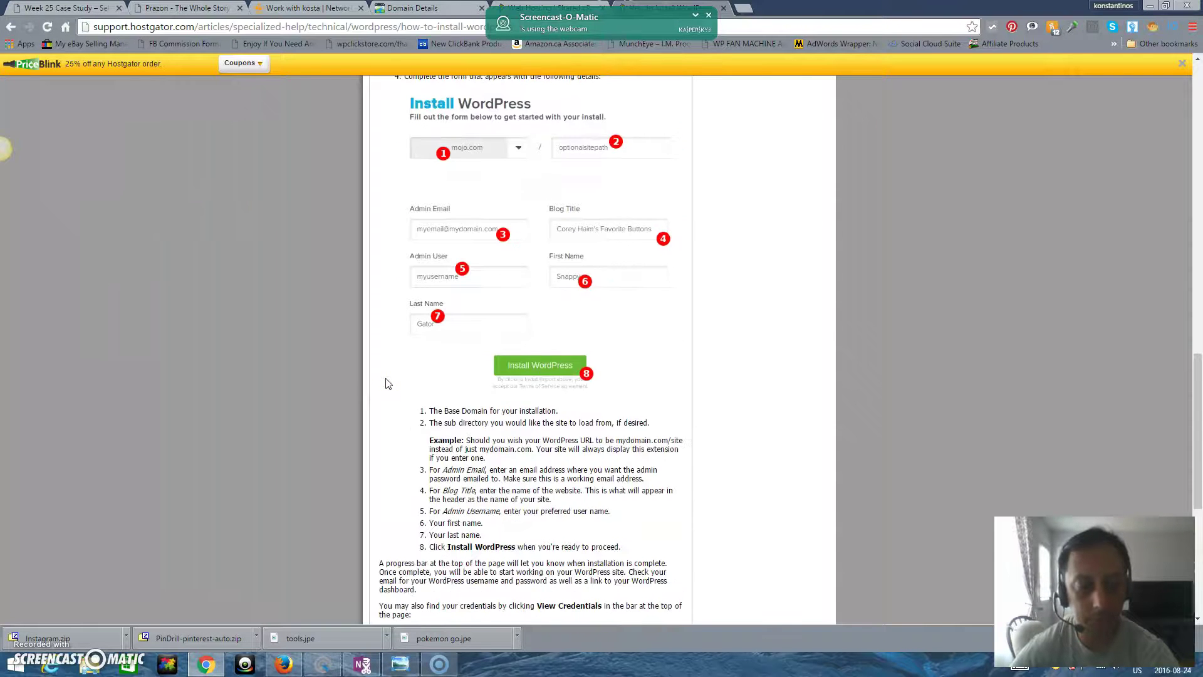
scroll(407, 413, down, 1)
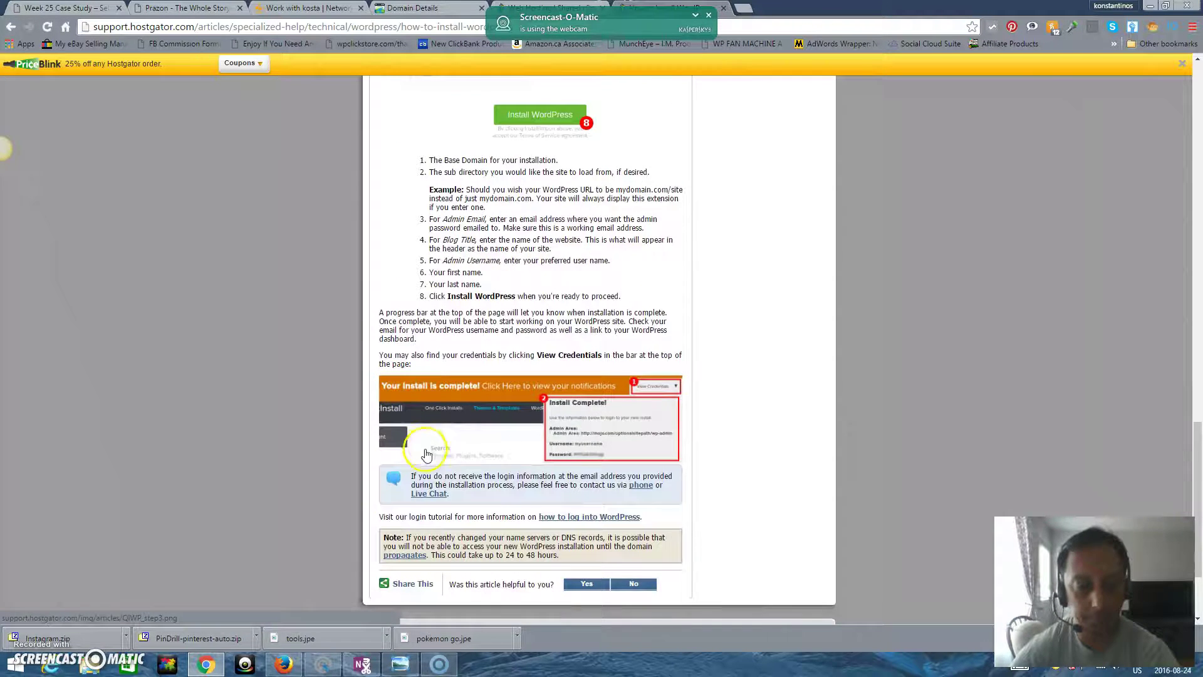
scroll(440, 462, up, 15)
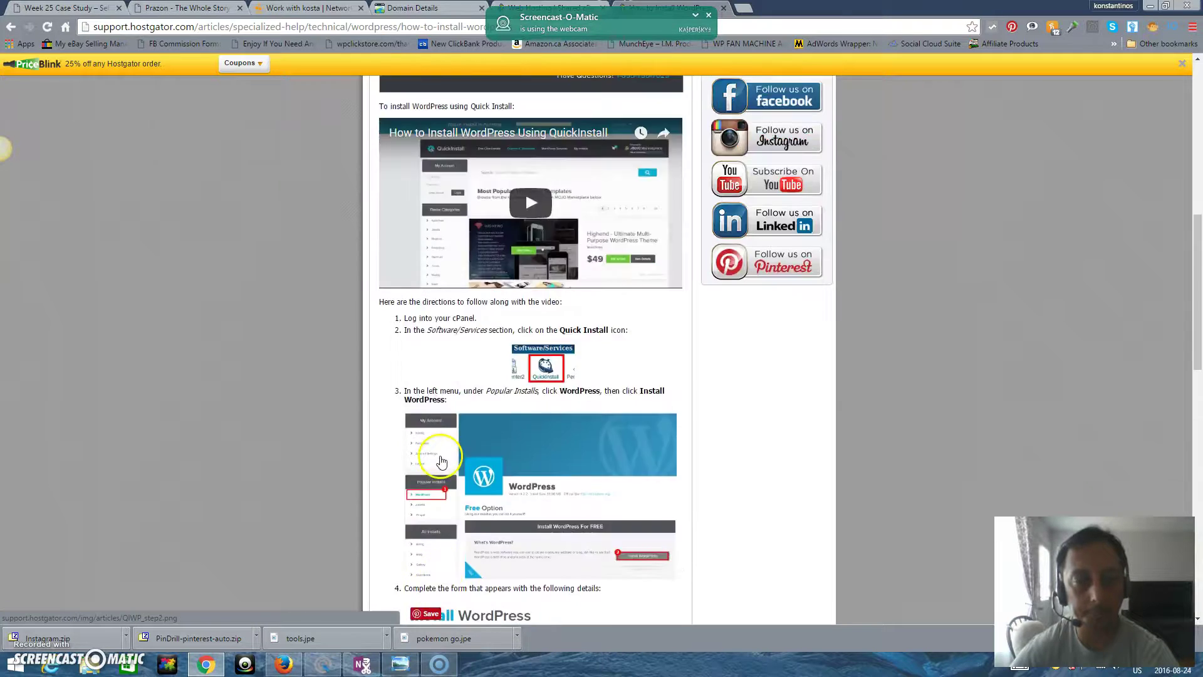
scroll(441, 462, up, 7)
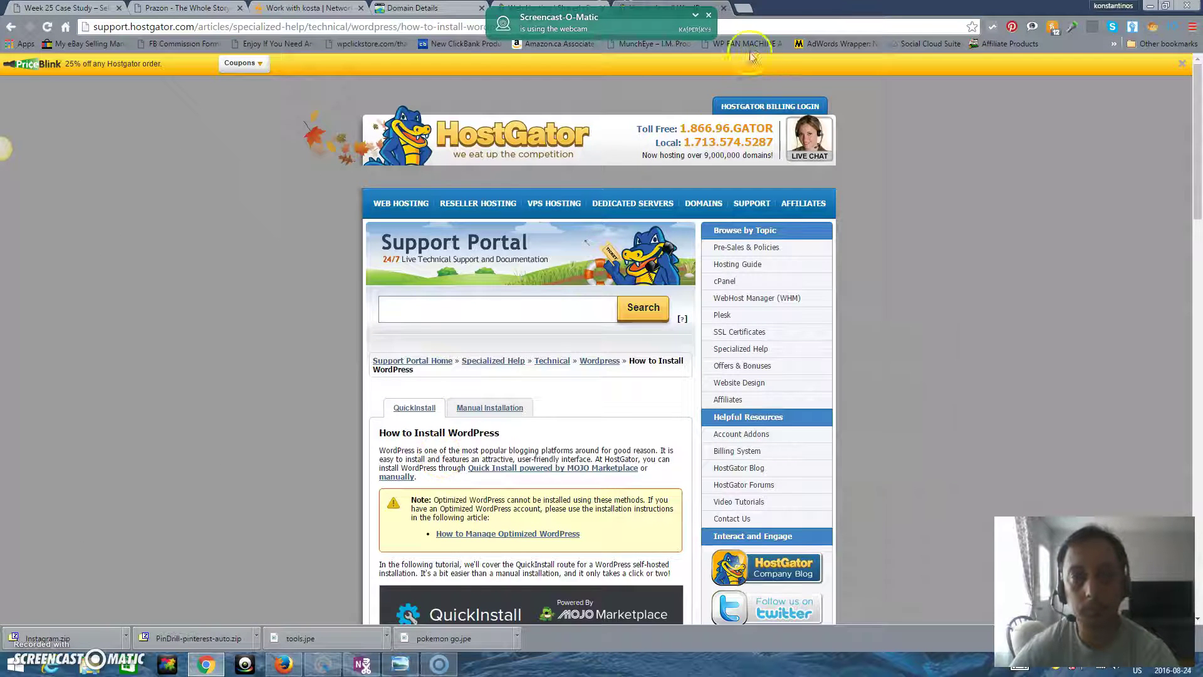
Close the How to Install WordPress article and HostGator shared plans tabs, then return to the GoDaddy Domains list.
click(725, 10)
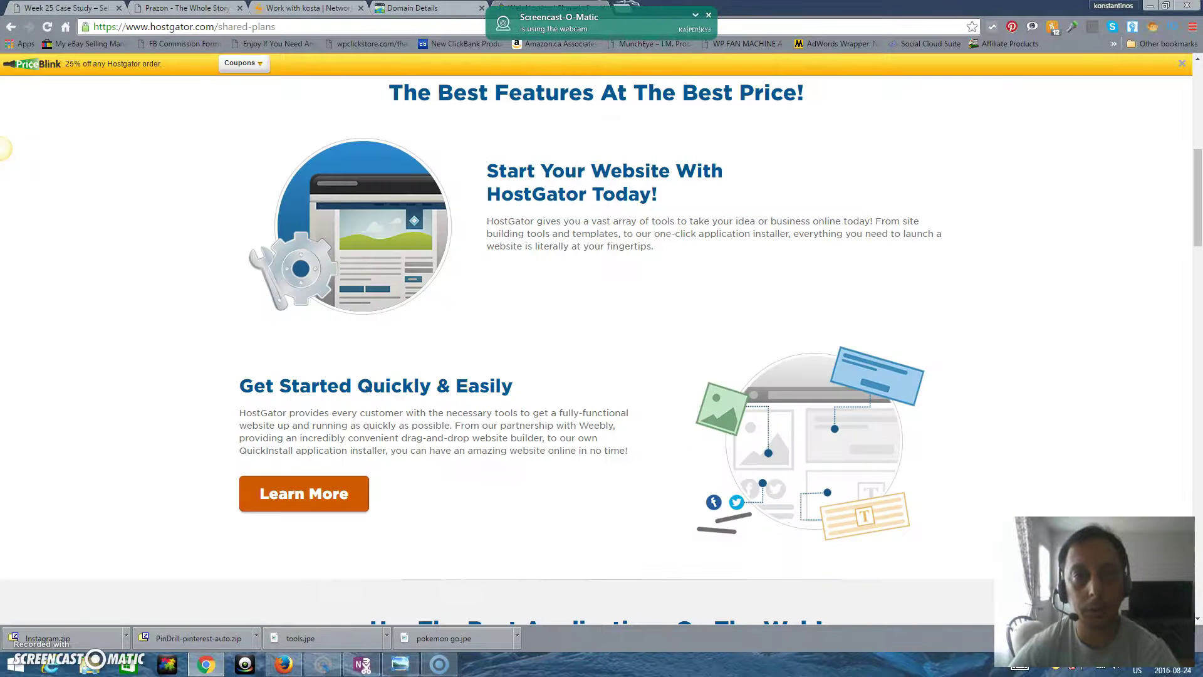
click(605, 10)
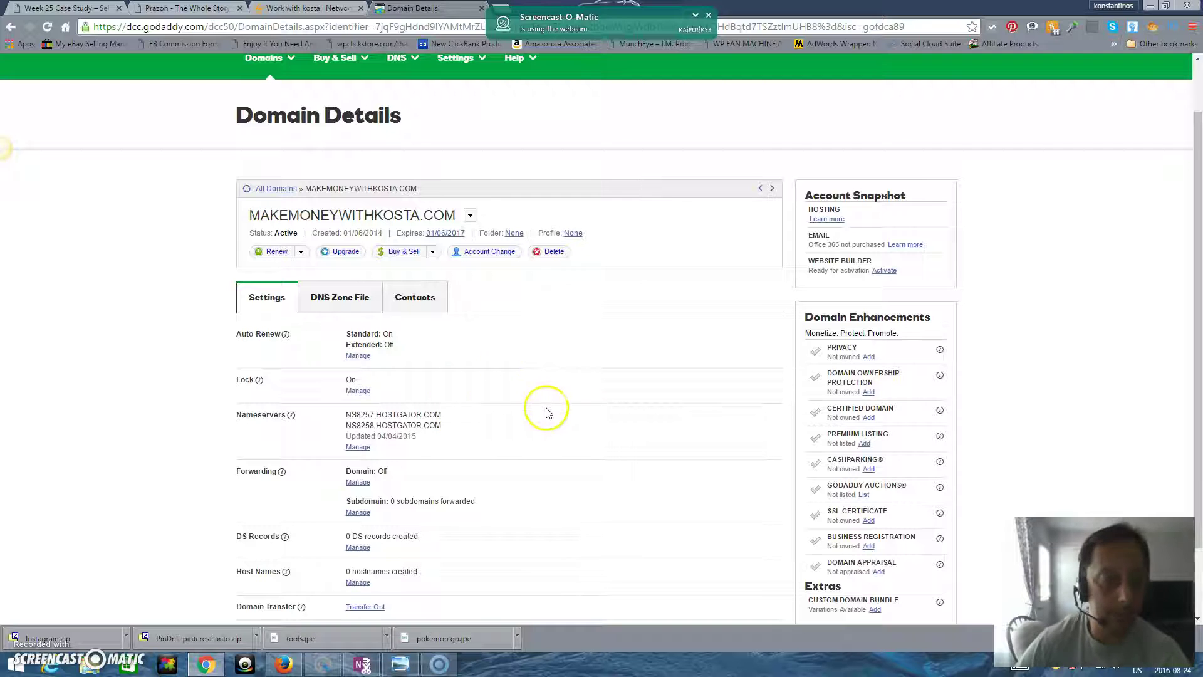
scroll(545, 412, up, 2)
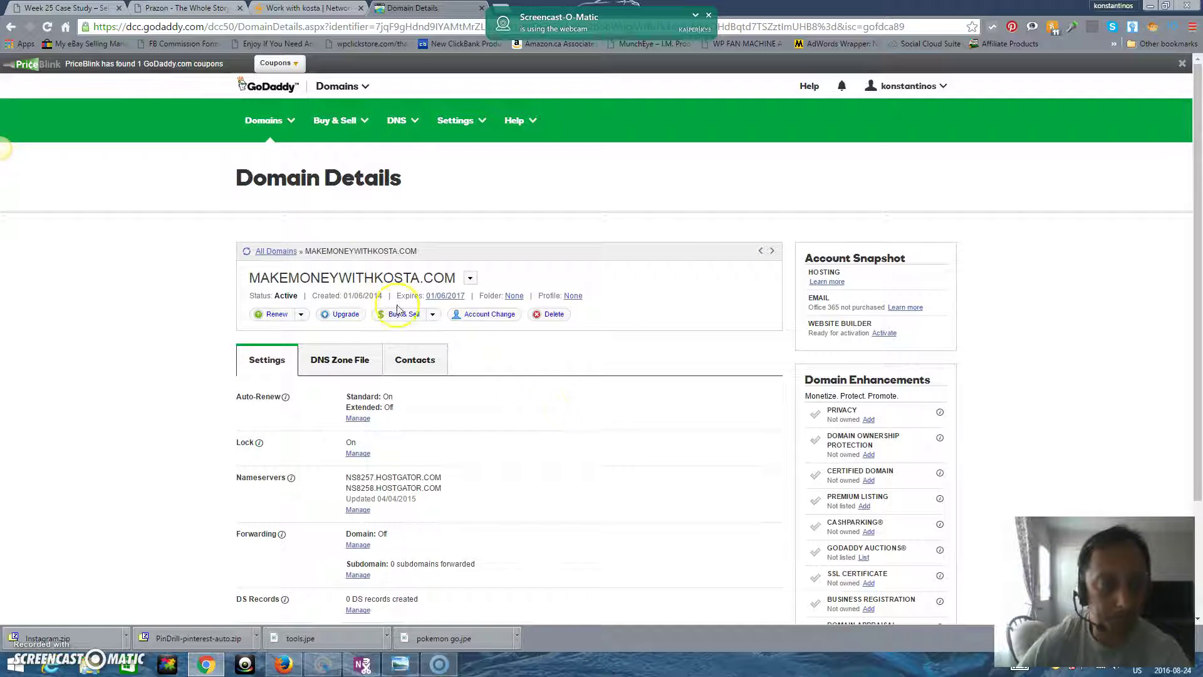
click(11, 26)
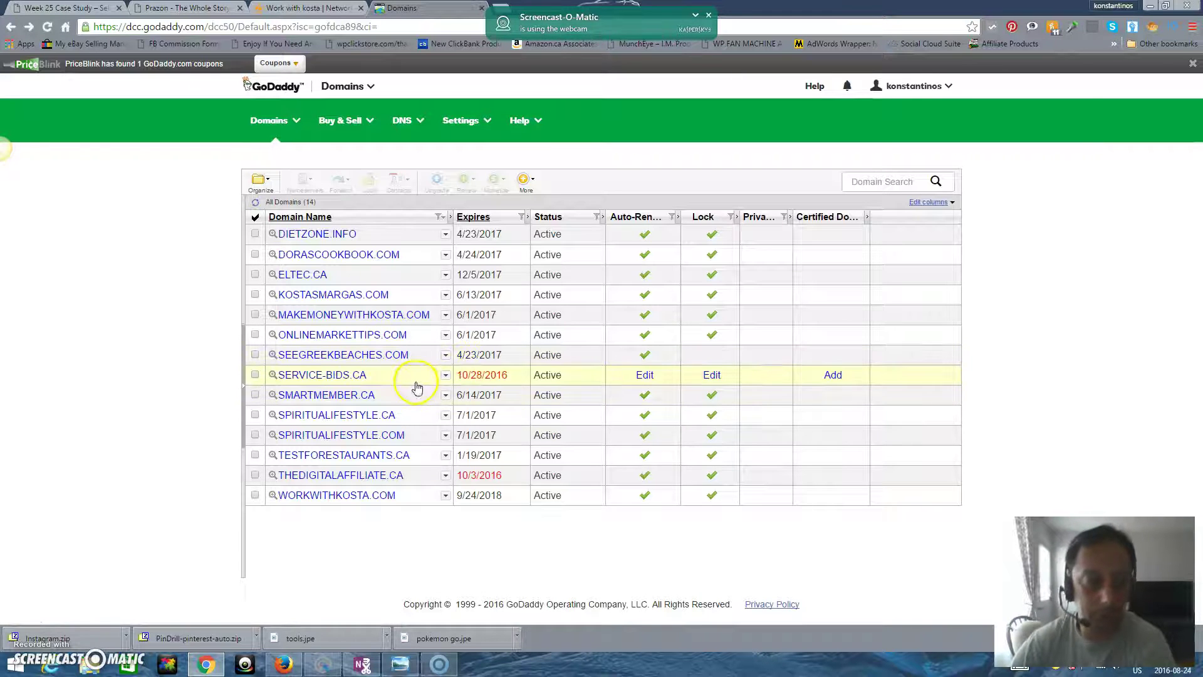
Open KOSTASMARGAS.COM's Domain Details and scroll down to its Forwarding section.
click(410, 402)
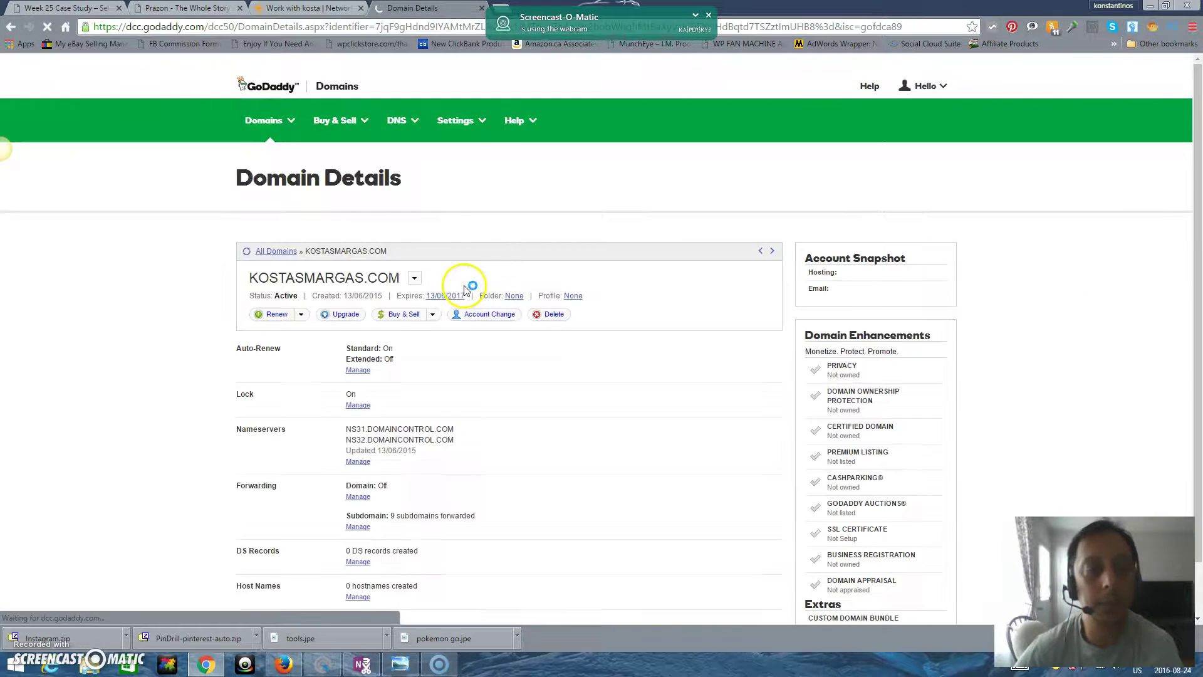
scroll(505, 411, down, 1)
scroll(506, 414, down, 1)
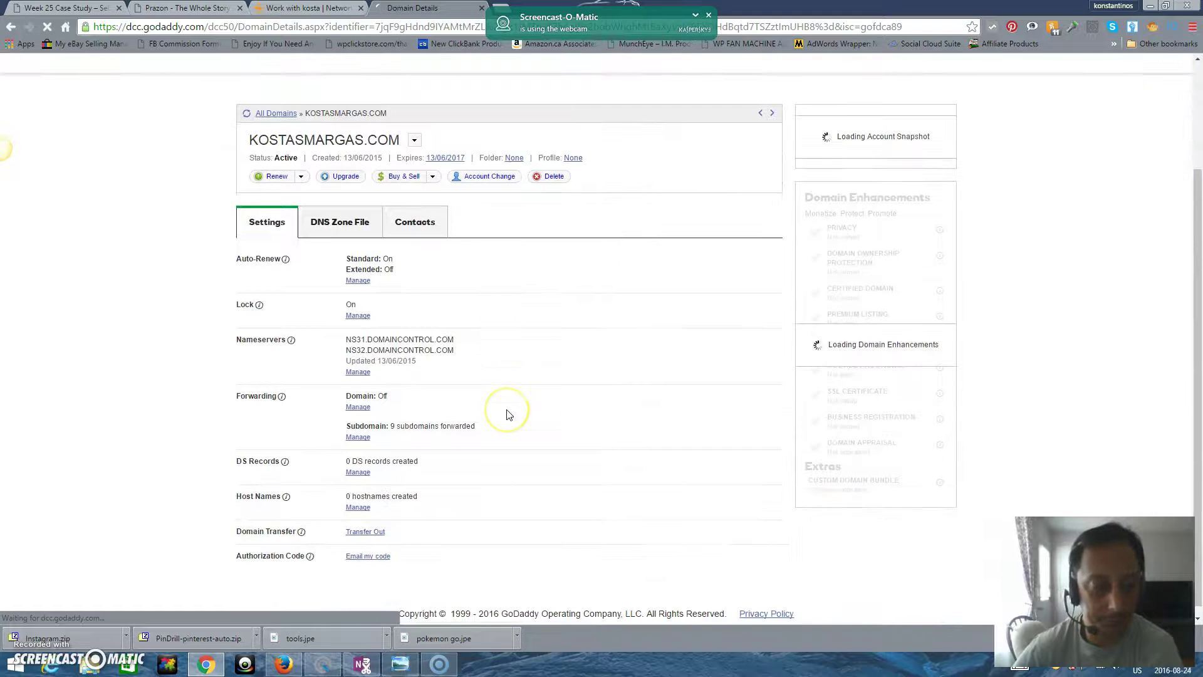
scroll(407, 395, down, 1)
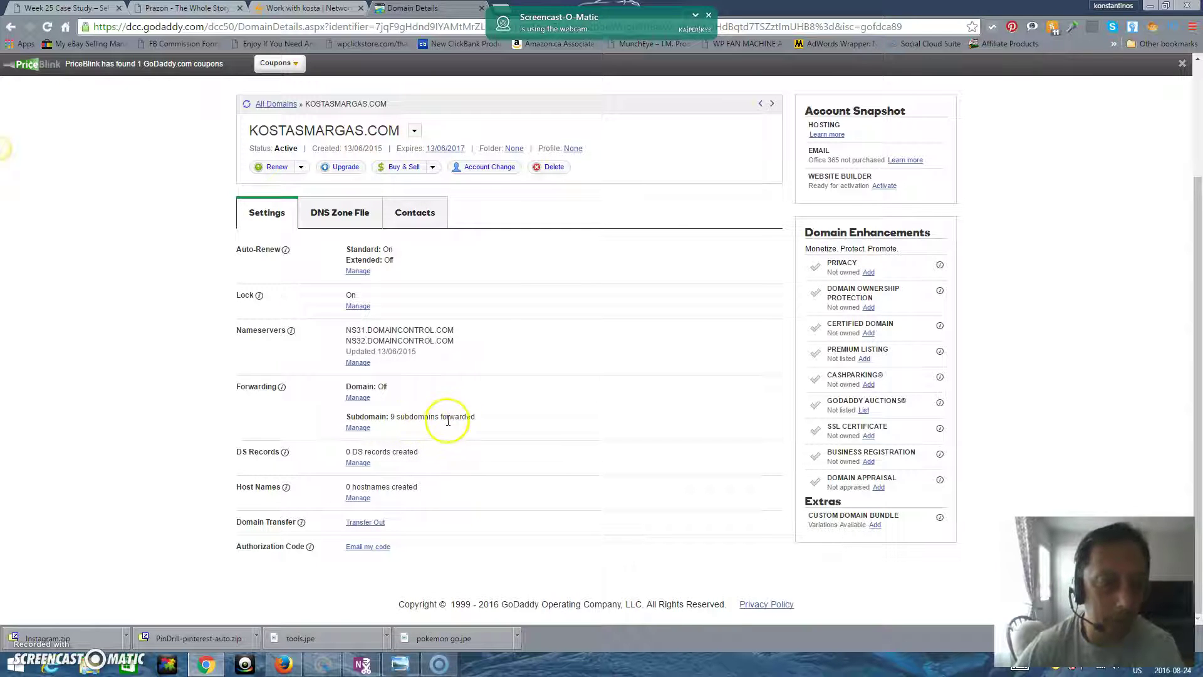
Review KOSTASMARGAS.COM's existing masked subdomain forwards and begin adding a new subdomain forward.
click(368, 427)
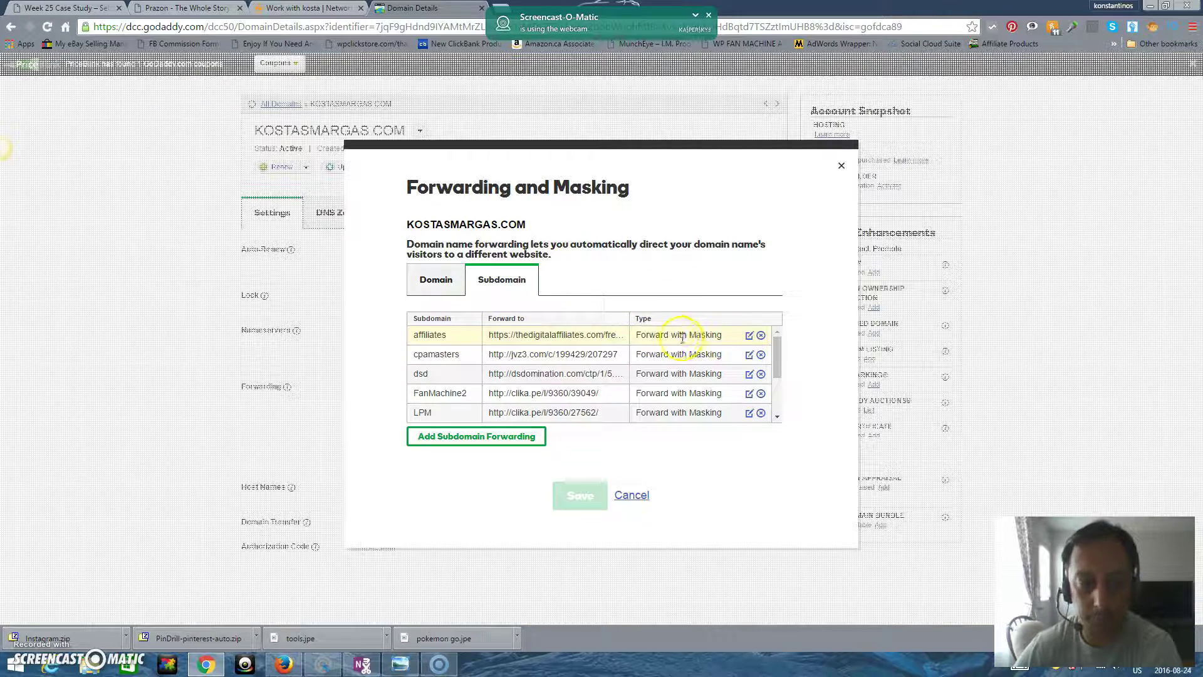
click(451, 438)
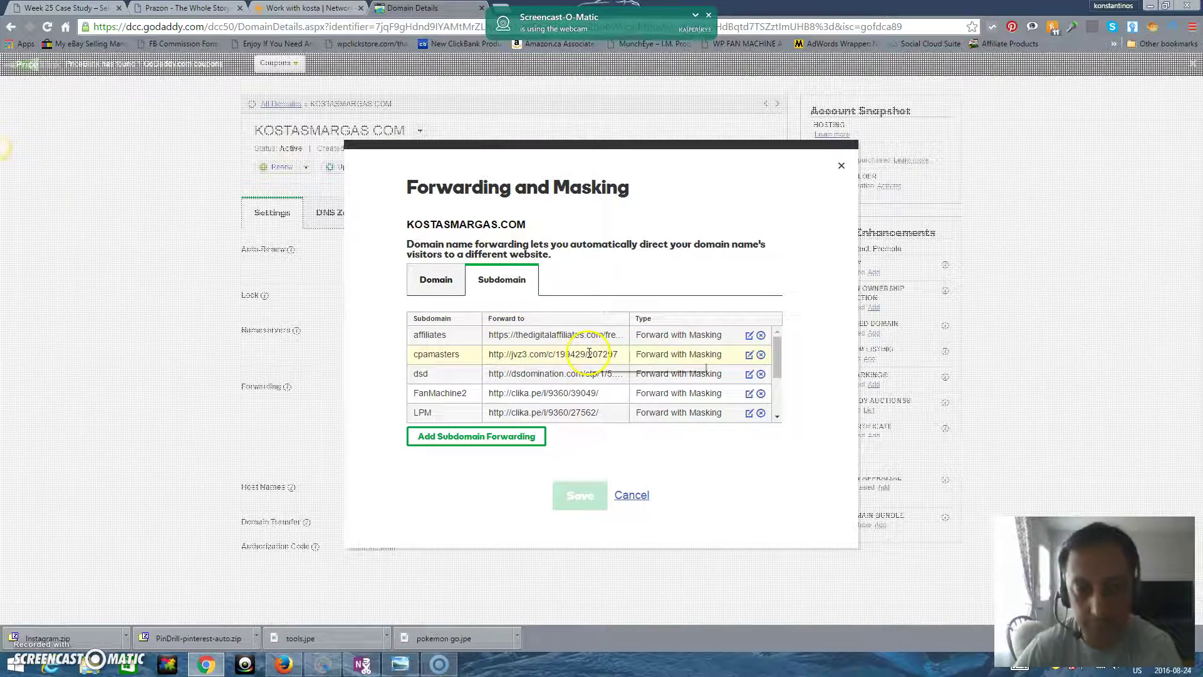
click(506, 439)
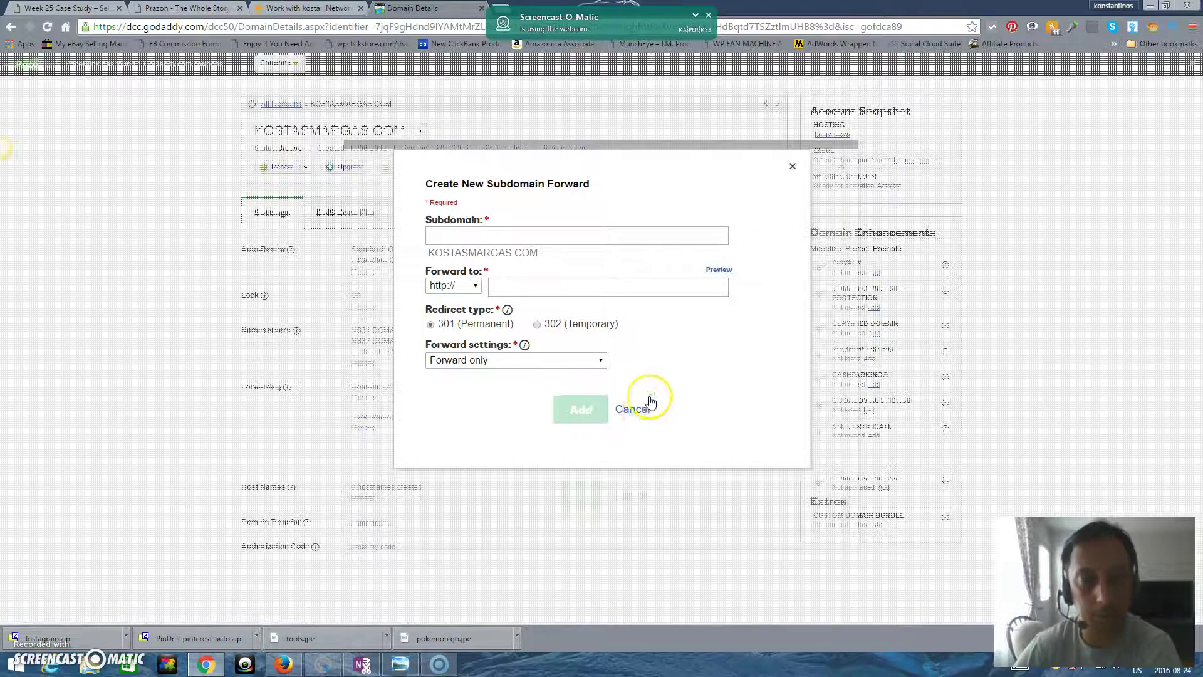
click(453, 234)
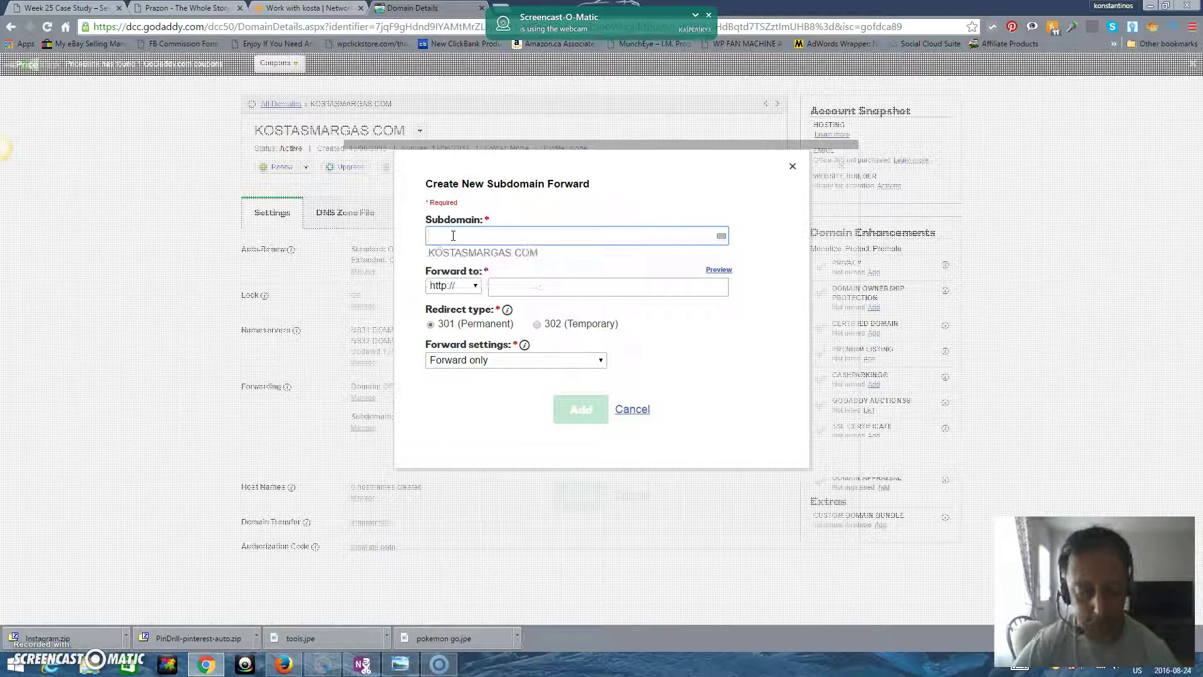
text(cat)
click(508, 283)
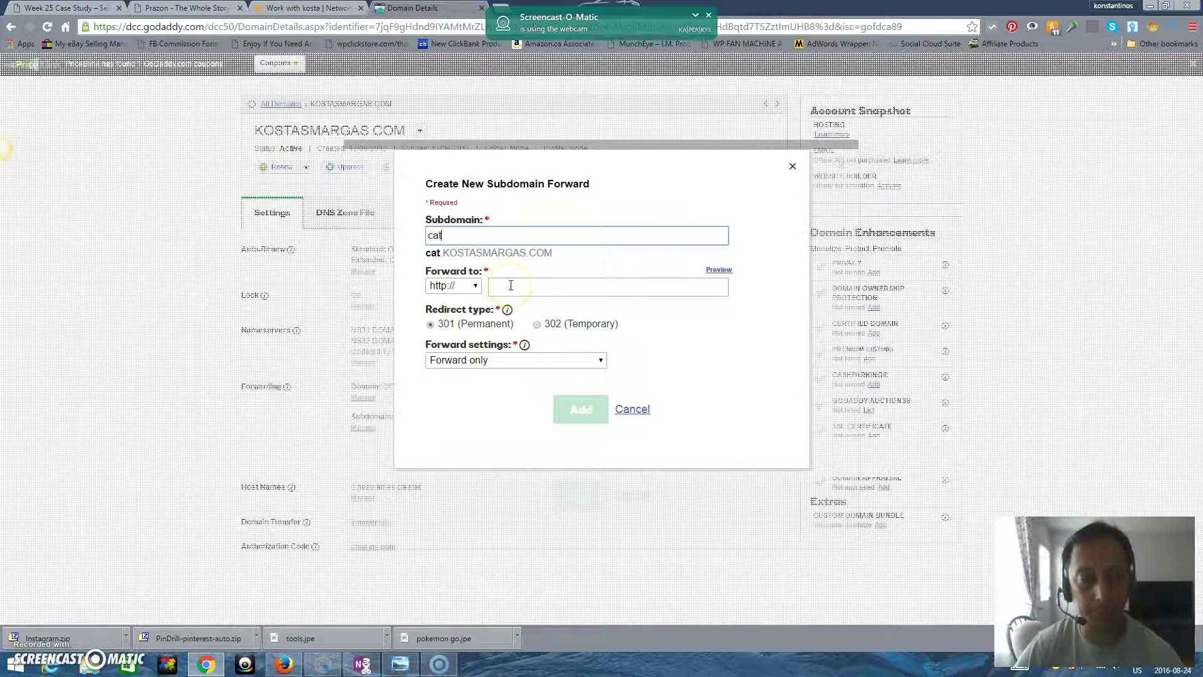
click(510, 285)
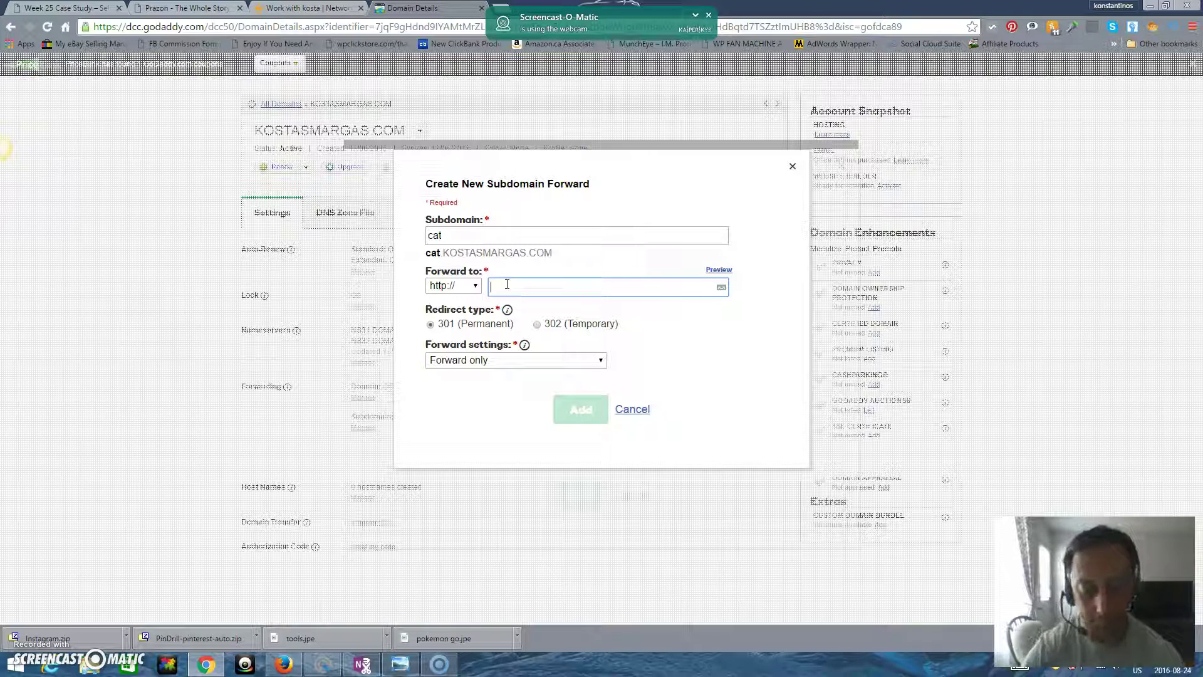
text(h)
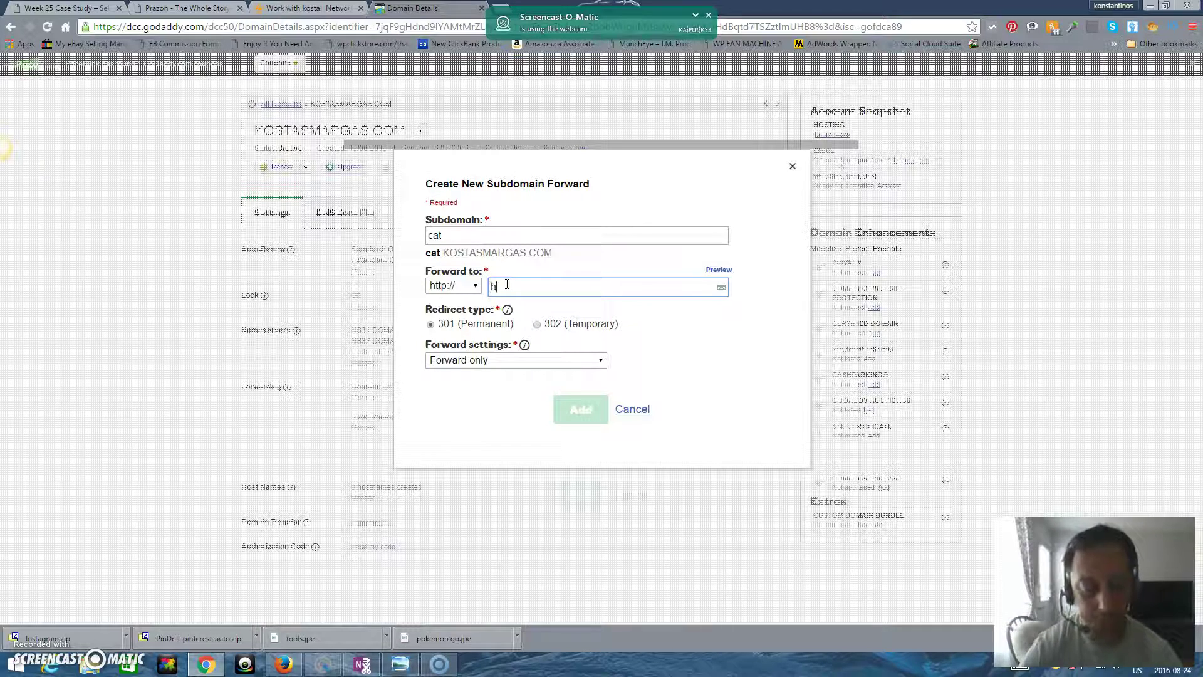
text(h)
text(www.catspraystop.com)
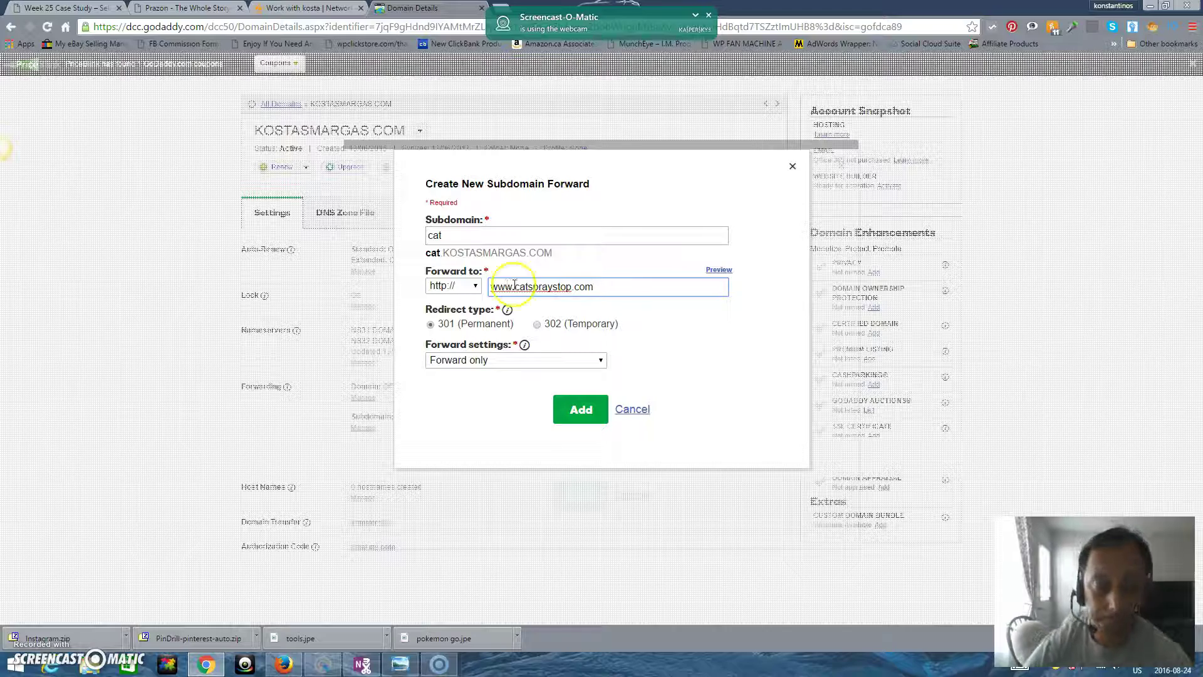
click(614, 365)
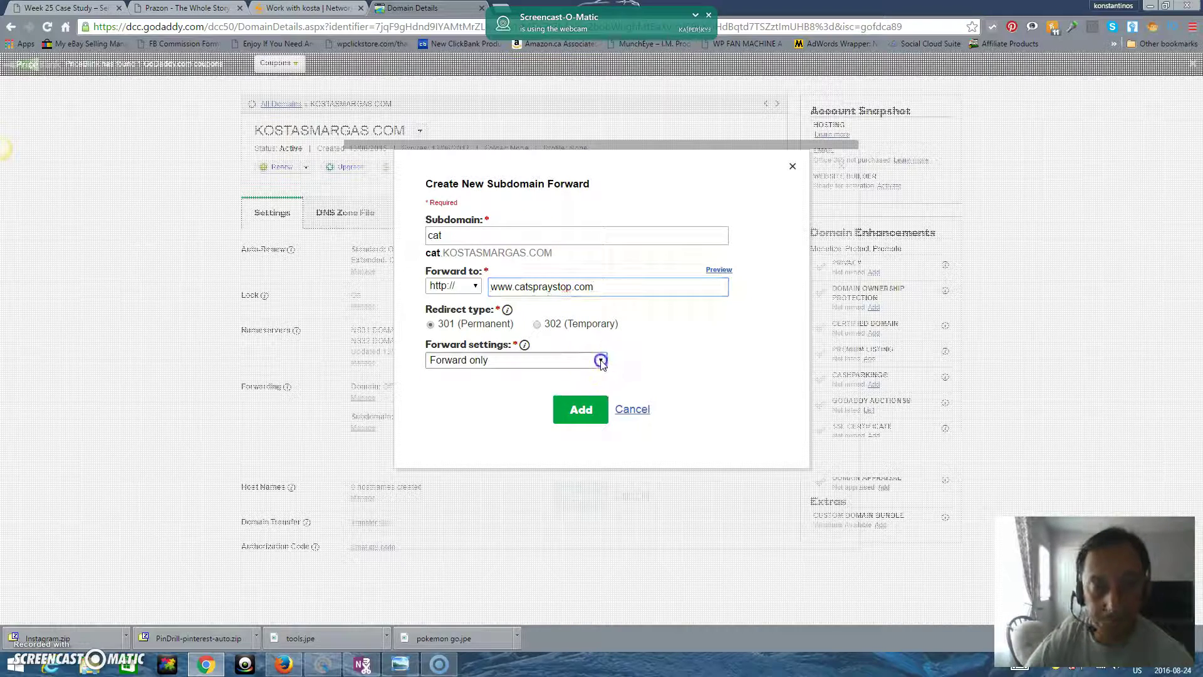
click(574, 389)
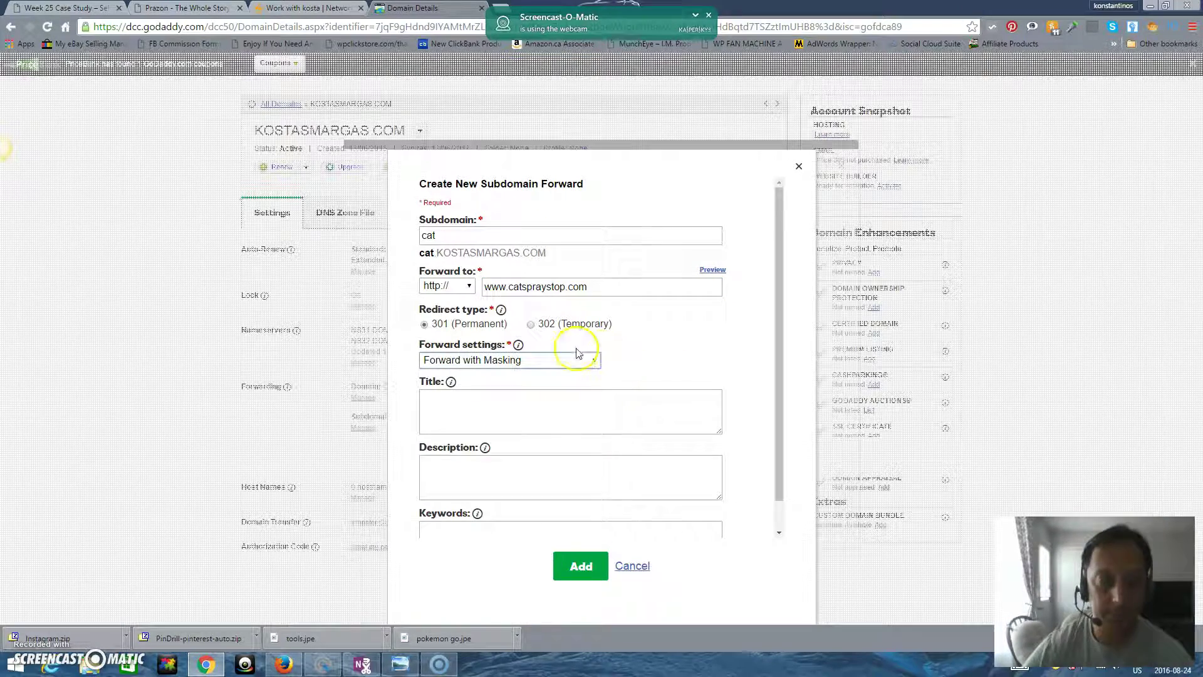